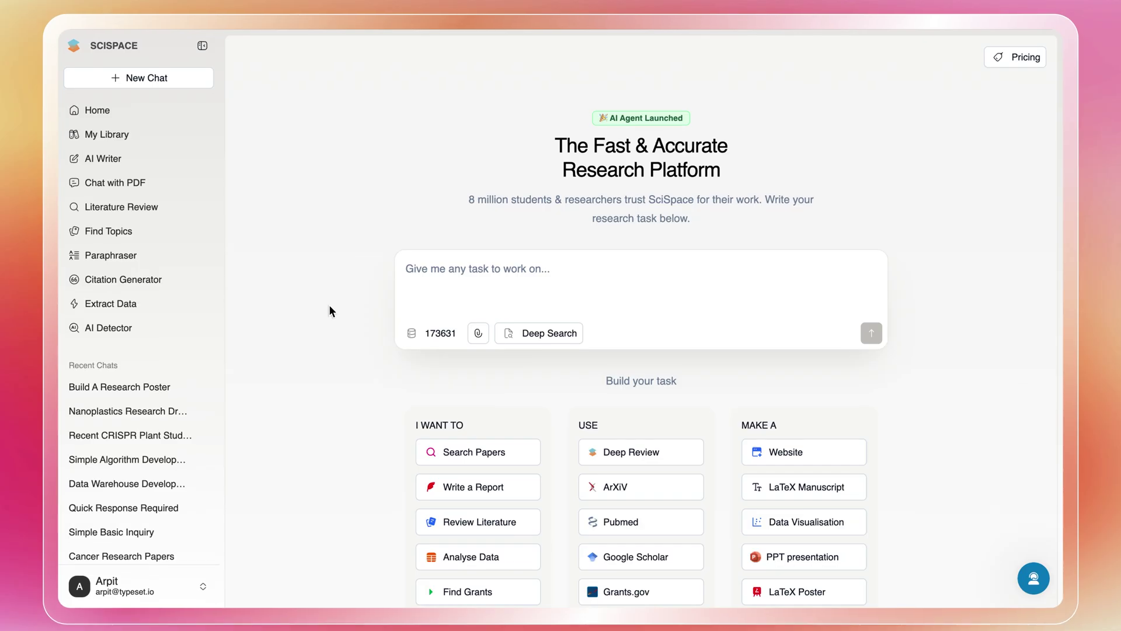
Begin writing a systematic review research task in the agent's task box.
{"action": "left_click", "coordinate": [453, 278]}
{"action": "type", "text": "Act as a methodological lead and do a systematic literature review on 'microplastic contamination in coastal fisheries and its human-health implications' (2014-2025).  Search Web of Science, PubMed, Scopus, and regional databases.  Deliver: (i) PRISMA flow chart; (ii) risk-of-bias table using ROBINS-I"}
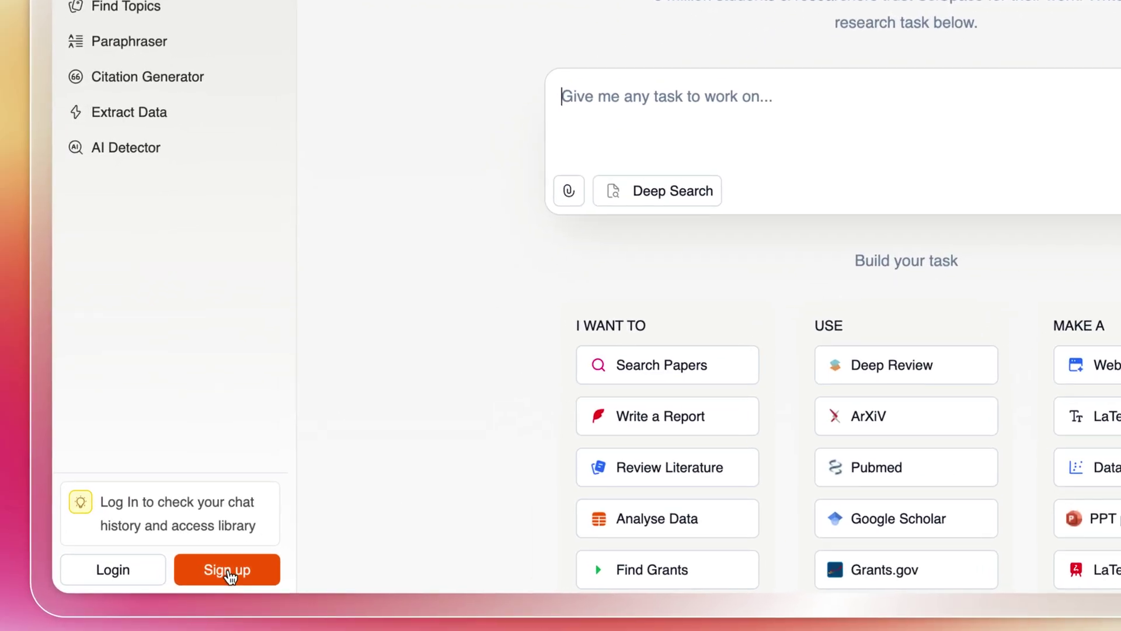
Submit the sign-up form with name, email and password to create the account.
{"action": "left_click", "coordinate": [229, 572]}
{"action": "type", "text": "Your Name"}
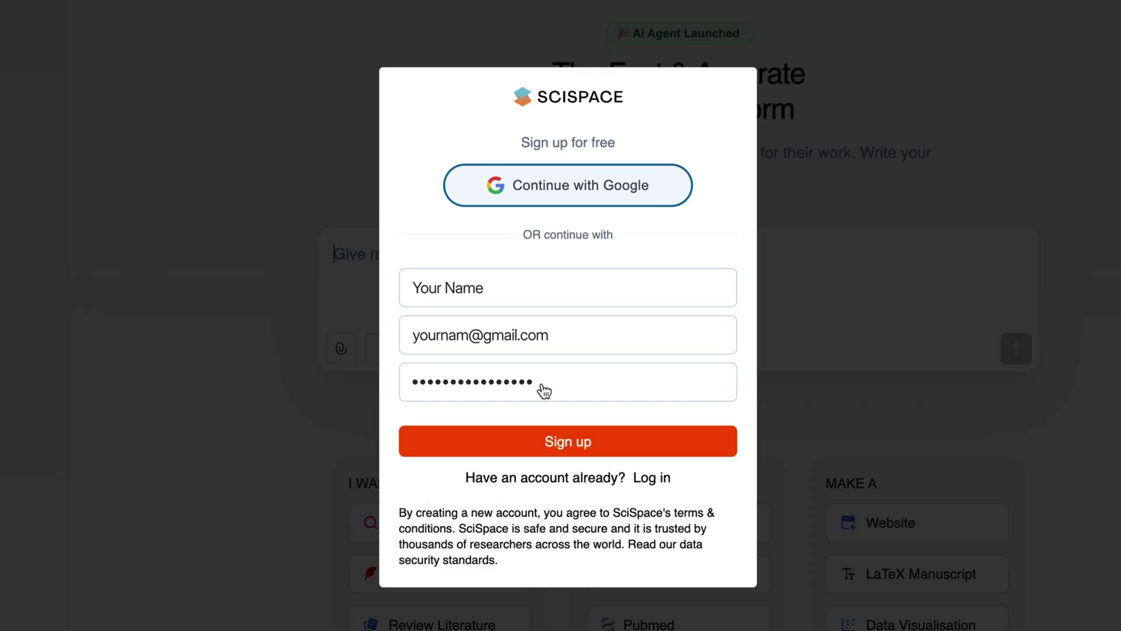
{"action": "left_click", "coordinate": [573, 446]}
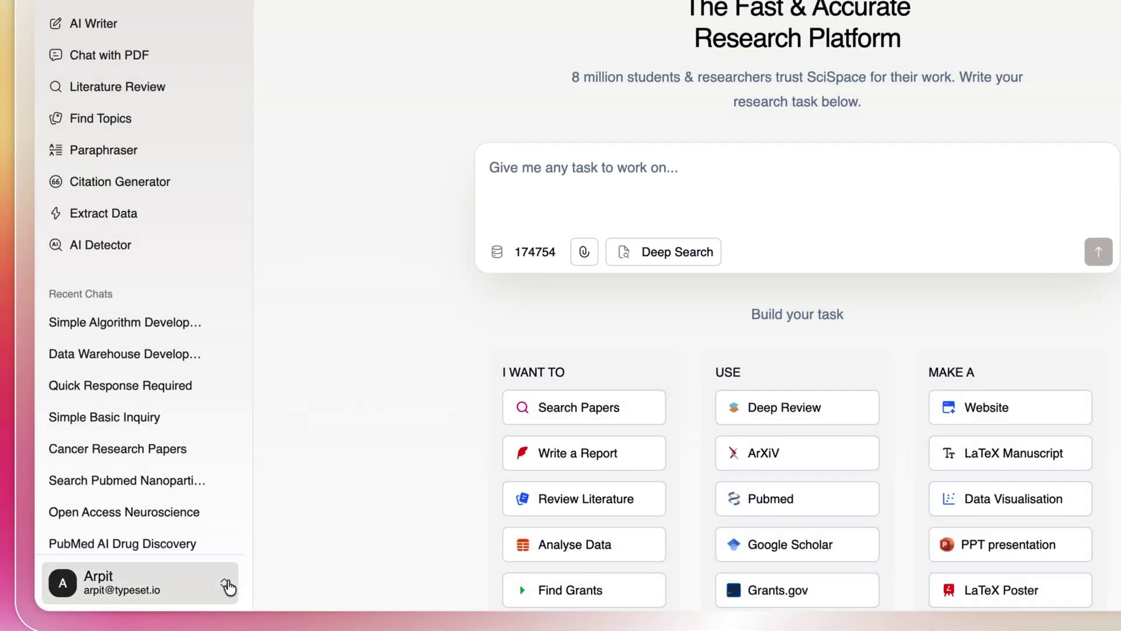
{"action": "left_click", "coordinate": [227, 581]}
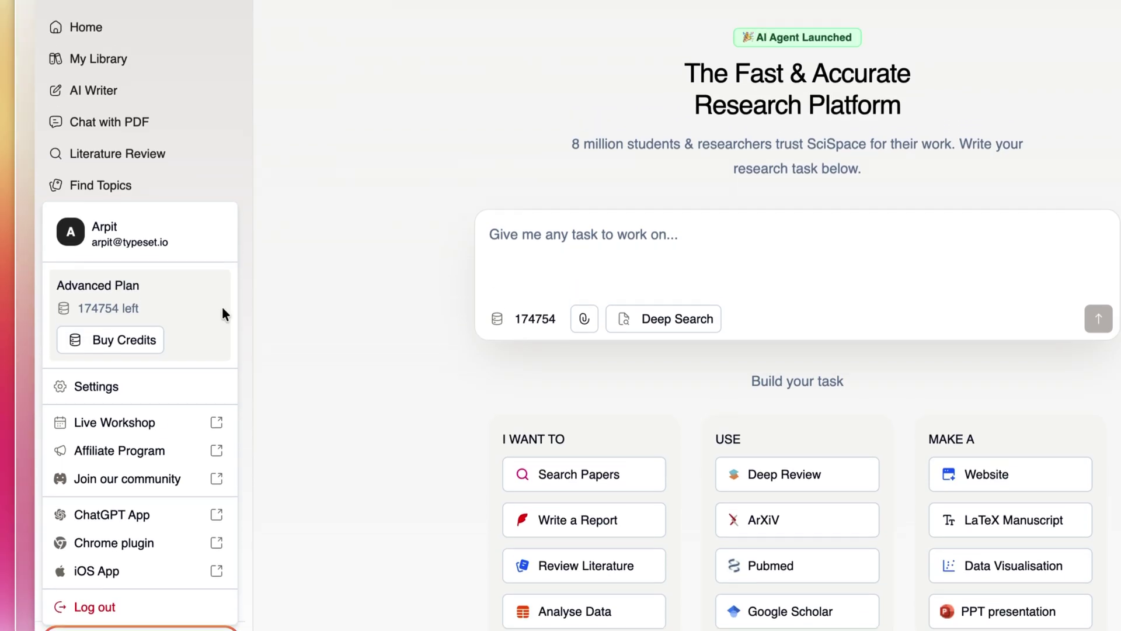
{"action": "left_click", "coordinate": [290, 312]}
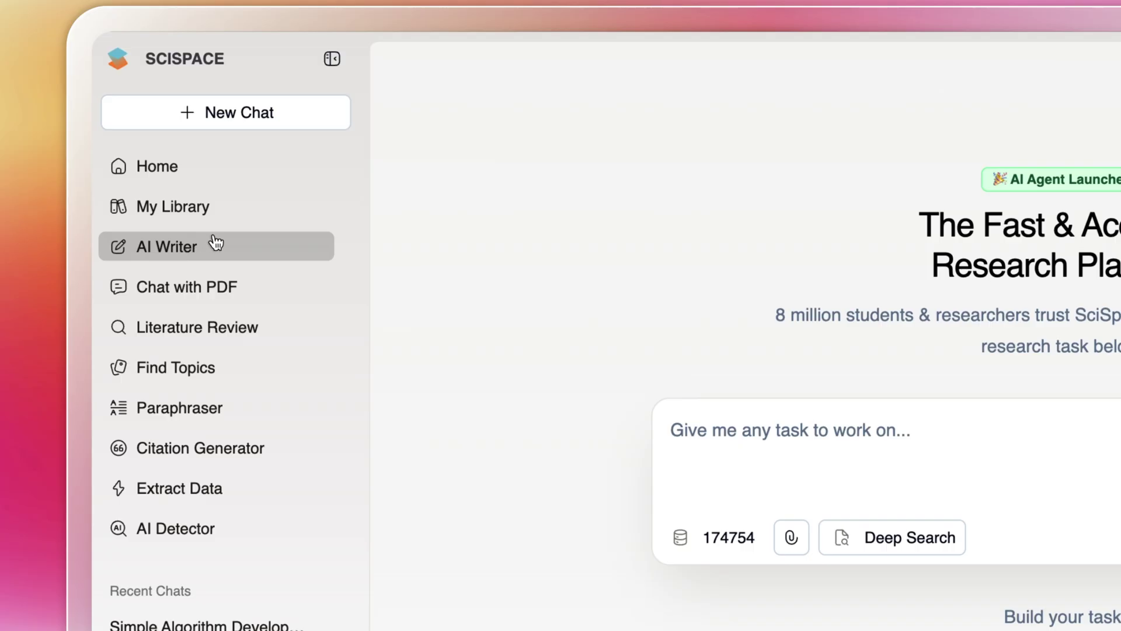
Collapse the side navigation to icon-only view.
{"action": "left_click", "coordinate": [332, 59]}
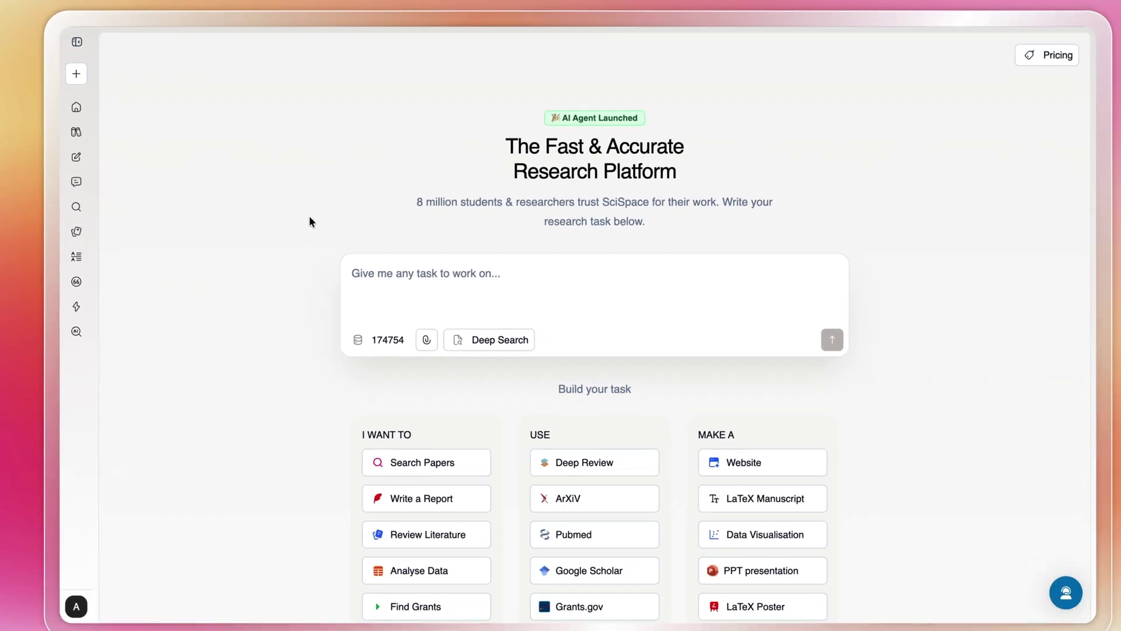
{"action": "scroll", "coordinate": [840, 339], "scroll_direction": "down", "scroll_amount": 1}
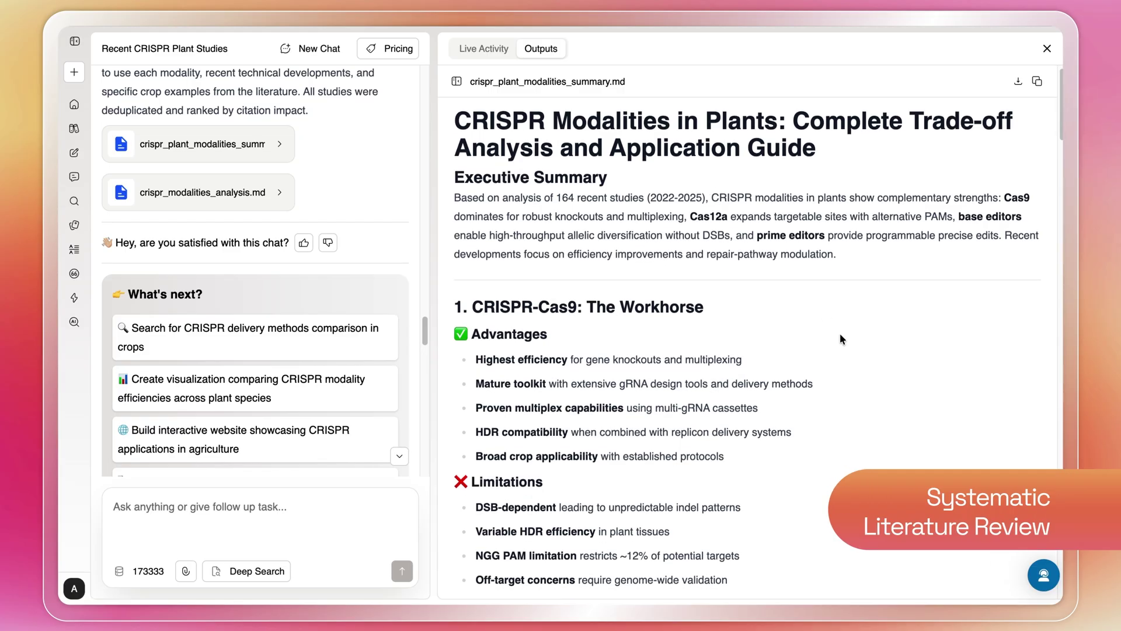
{"action": "scroll", "coordinate": [840, 340], "scroll_direction": "down", "scroll_amount": 2}
{"action": "scroll", "coordinate": [840, 338], "scroll_direction": "down", "scroll_amount": 3}
{"action": "scroll", "coordinate": [841, 340], "scroll_direction": "down", "scroll_amount": 3}
{"action": "scroll", "coordinate": [840, 334], "scroll_direction": "down", "scroll_amount": 3}
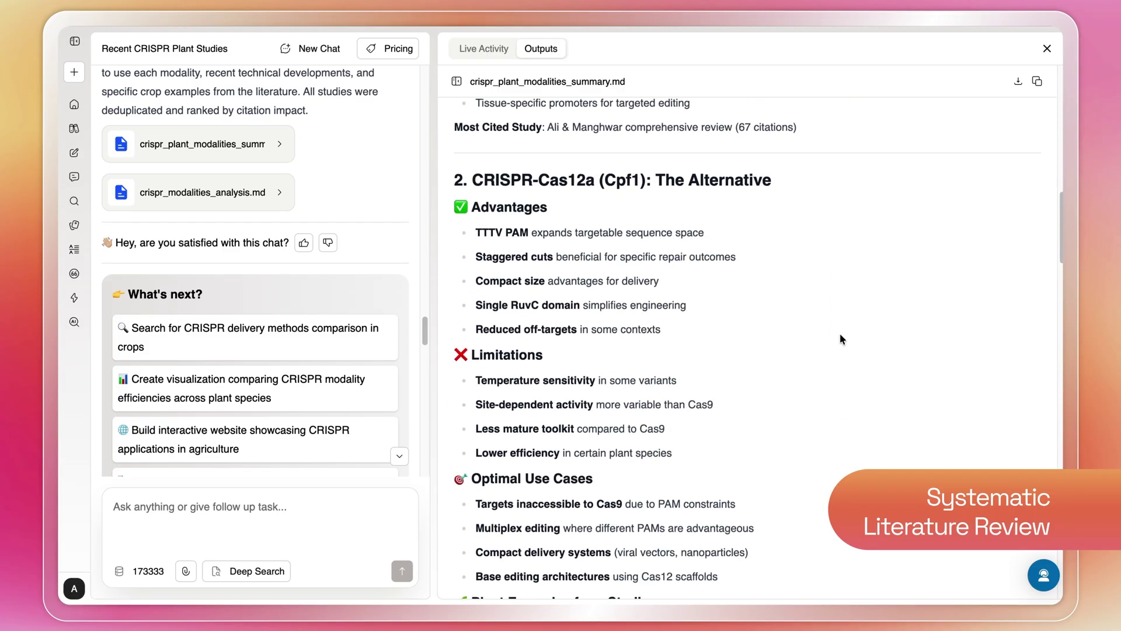
{"action": "scroll", "coordinate": [840, 334], "scroll_direction": "down", "scroll_amount": 2}
{"action": "scroll", "coordinate": [941, 389], "scroll_direction": "down", "scroll_amount": 10}
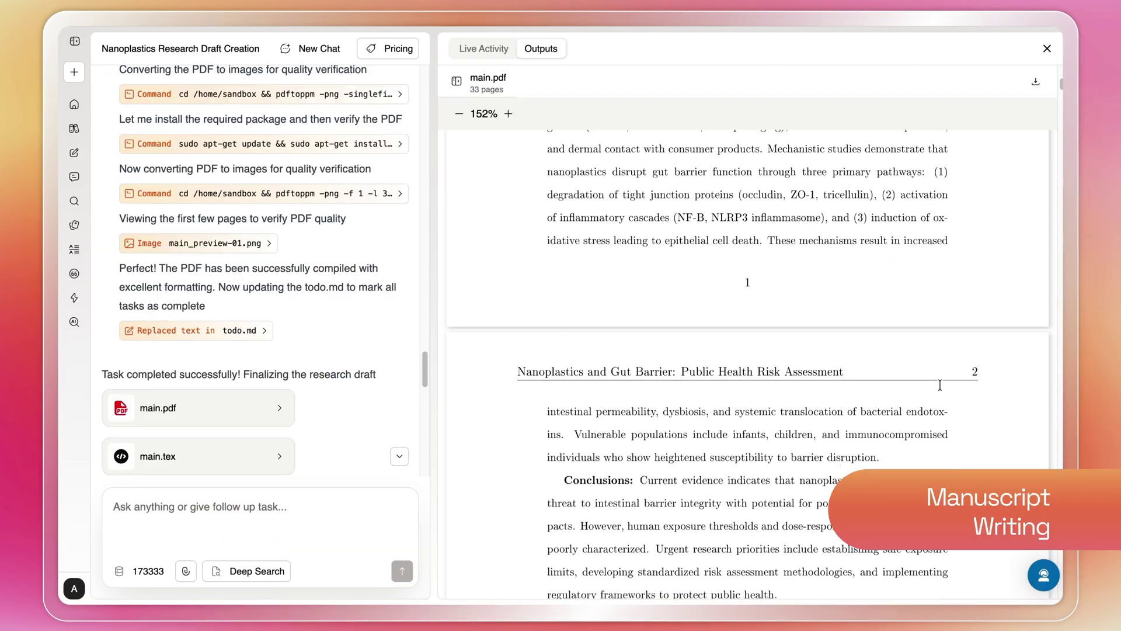
{"action": "scroll", "coordinate": [941, 389], "scroll_direction": "down", "scroll_amount": 10}
{"action": "scroll", "coordinate": [1002, 231], "scroll_direction": "down", "scroll_amount": 10}
{"action": "scroll", "coordinate": [1001, 231], "scroll_direction": "down", "scroll_amount": 10}
{"action": "scroll", "coordinate": [1002, 233], "scroll_direction": "down", "scroll_amount": 1}
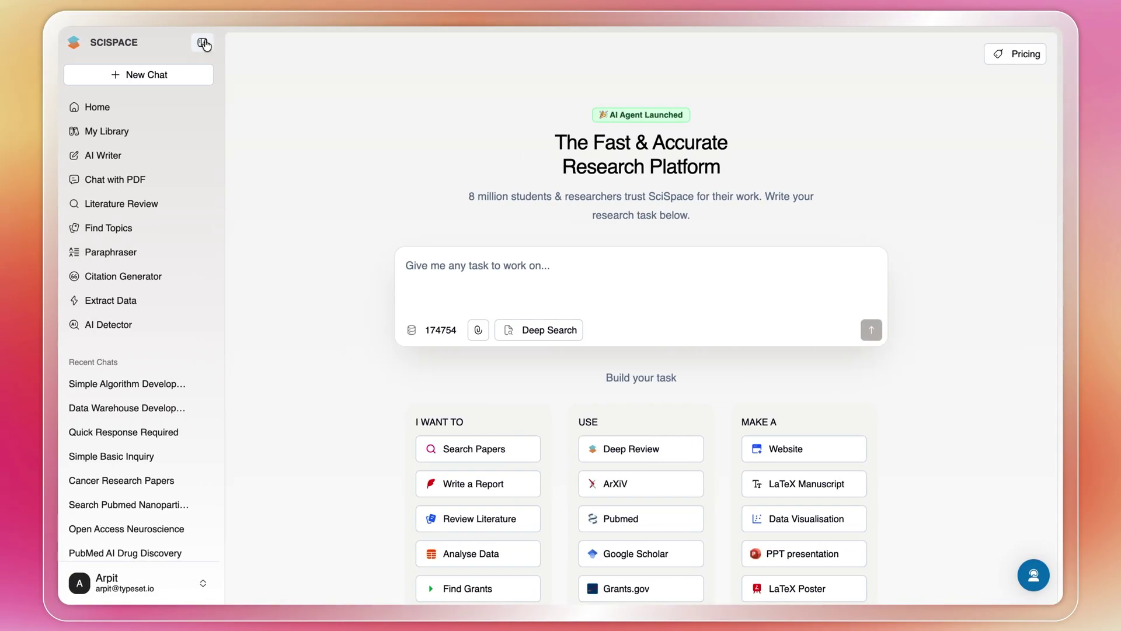
Collapse the sidebar and load the Website template into the task box.
{"action": "left_click", "coordinate": [204, 43]}
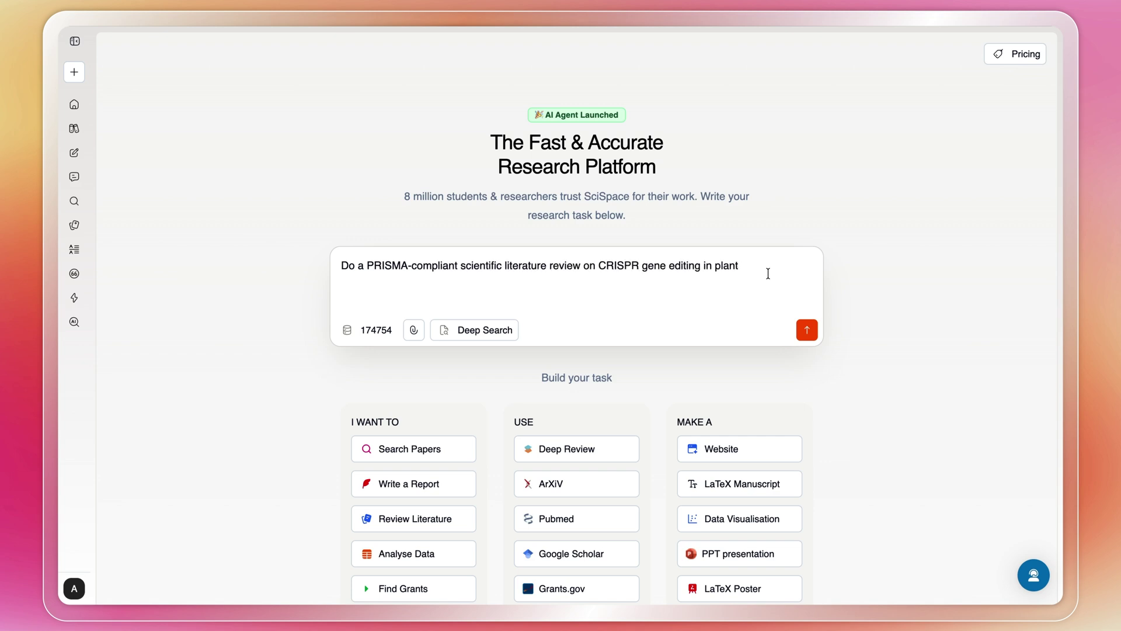
{"action": "scroll", "coordinate": [646, 413], "scroll_direction": "down", "scroll_amount": 4}
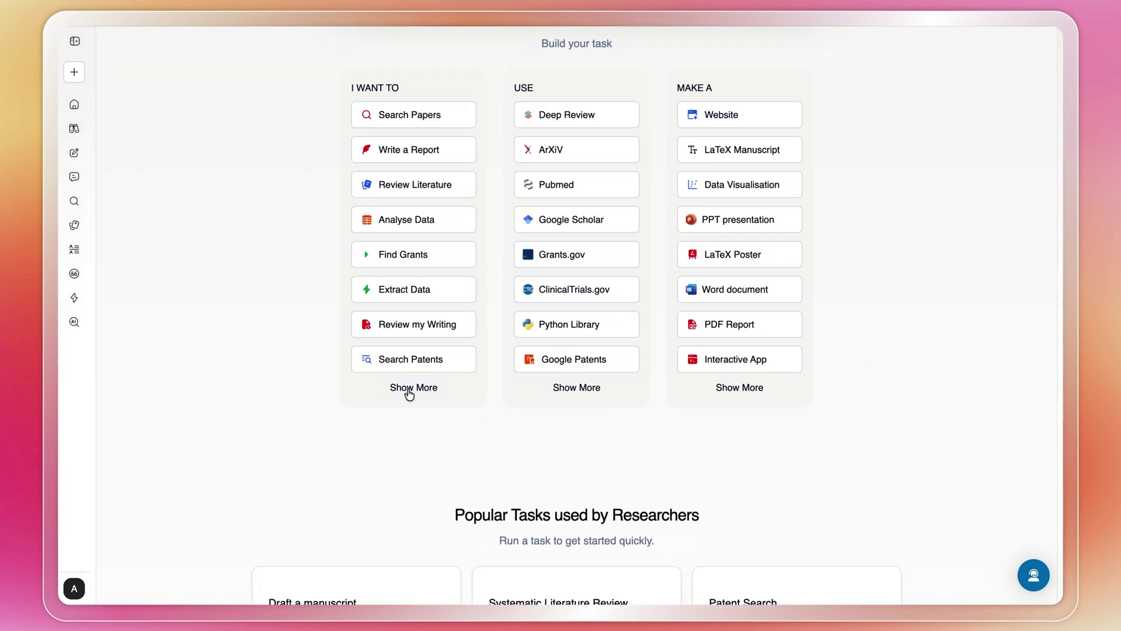
{"action": "left_click", "coordinate": [413, 120]}
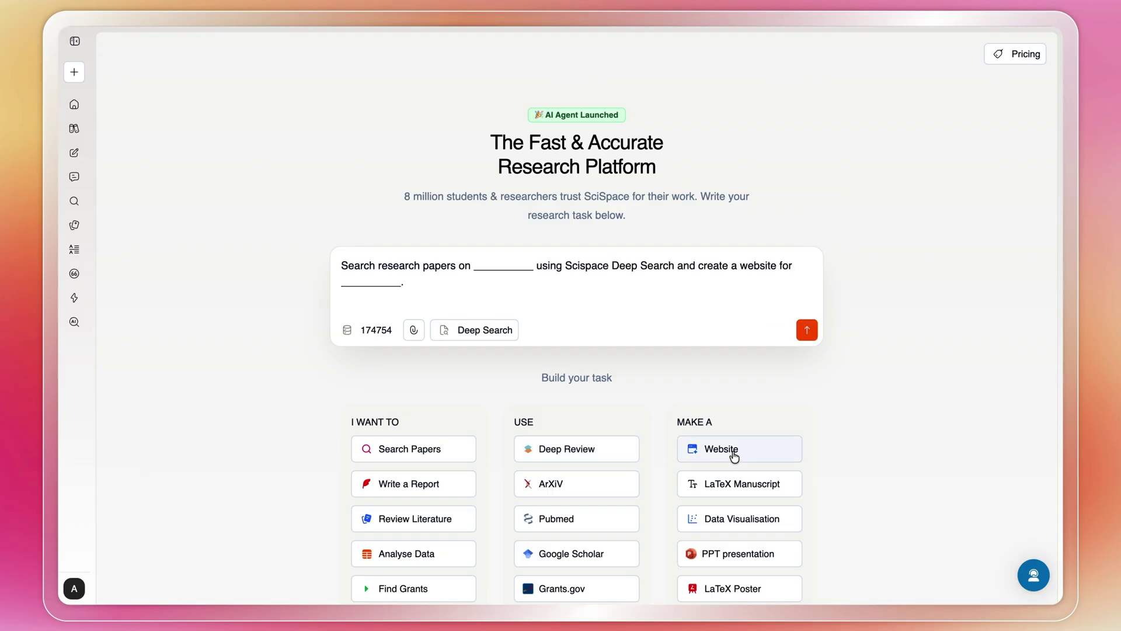
{"action": "scroll", "coordinate": [845, 445], "scroll_direction": "down", "scroll_amount": 2}
{"action": "scroll", "coordinate": [846, 446], "scroll_direction": "down", "scroll_amount": 4}
{"action": "scroll", "coordinate": [845, 446], "scroll_direction": "down", "scroll_amount": 4}
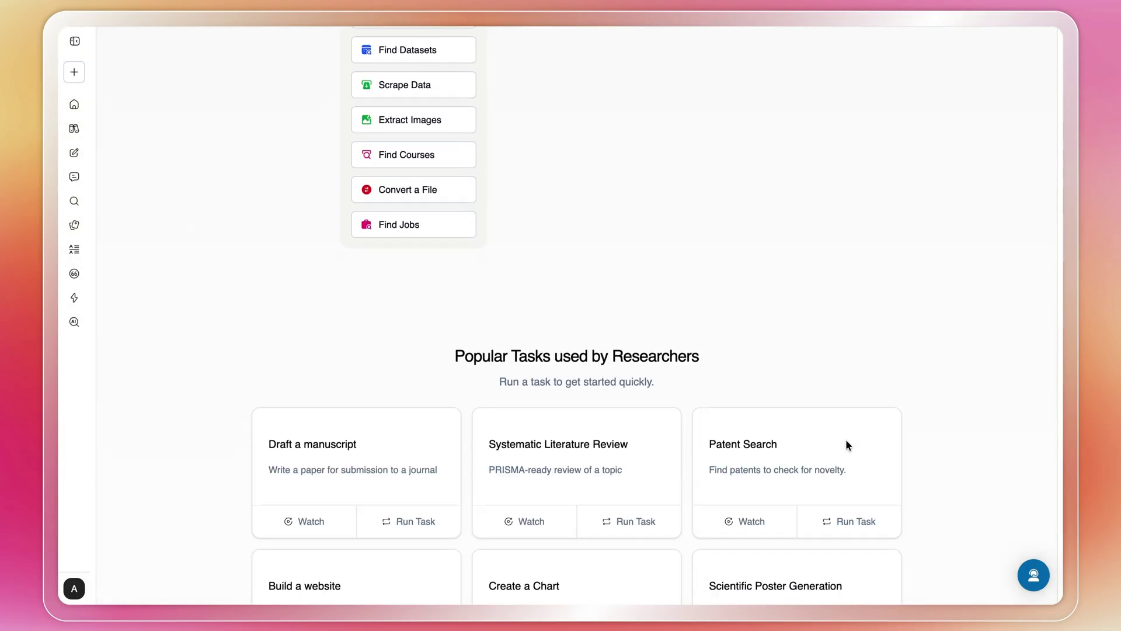
{"action": "scroll", "coordinate": [845, 445], "scroll_direction": "down", "scroll_amount": 2}
{"action": "scroll", "coordinate": [846, 445], "scroll_direction": "down", "scroll_amount": 1}
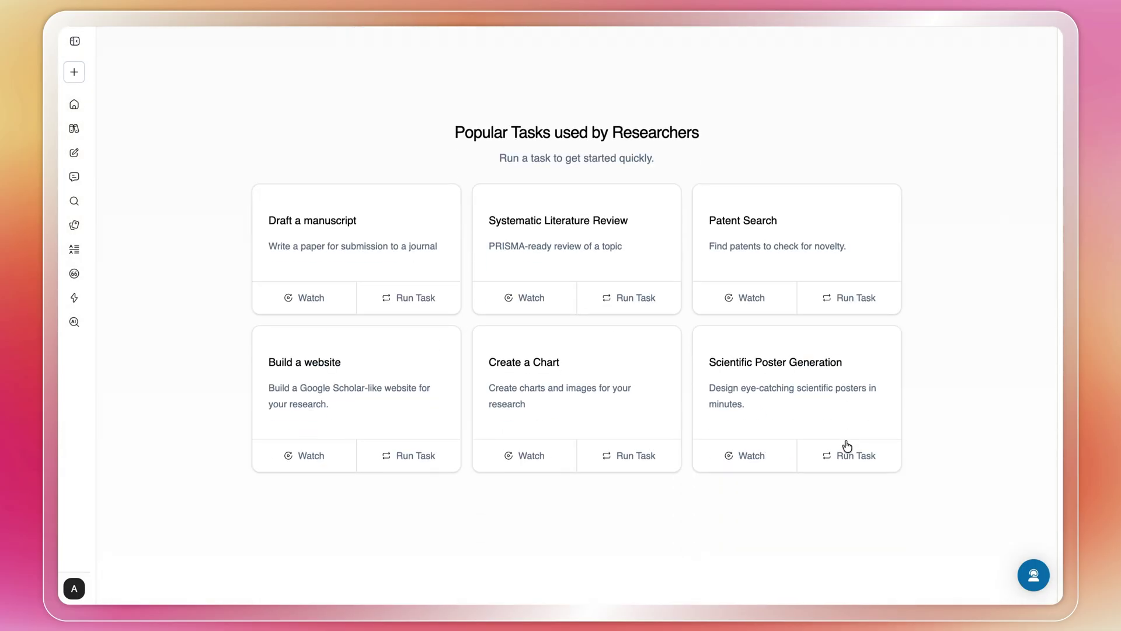
Watch and close the Systematic Literature Review demo, then load its prompt via Run Task.
{"action": "left_click", "coordinate": [529, 299]}
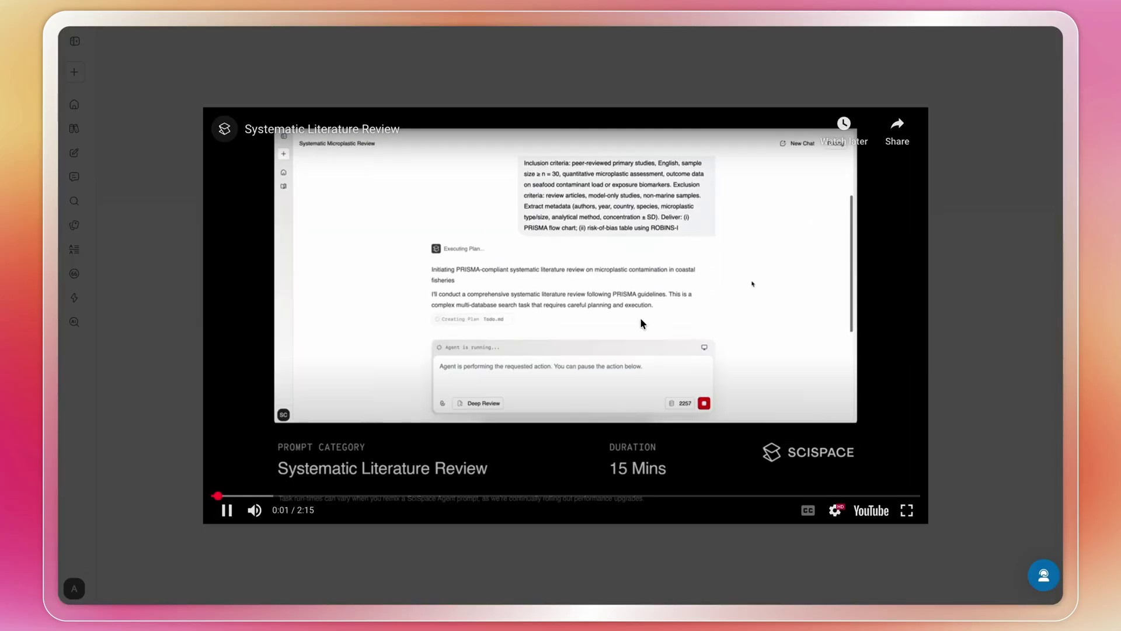
{"action": "key", "text": "Escape"}
{"action": "left_click", "coordinate": [637, 299]}
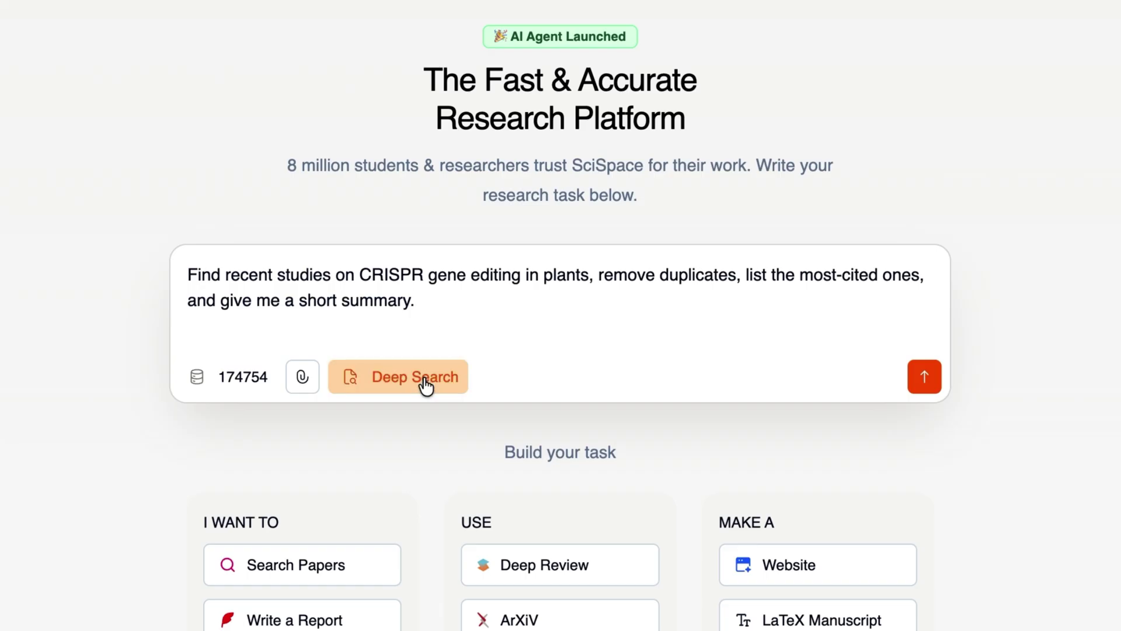
Send the CRISPR plant-studies request, then the field-trials/regulatory-stage follow-up question.
{"action": "left_click", "coordinate": [923, 378]}
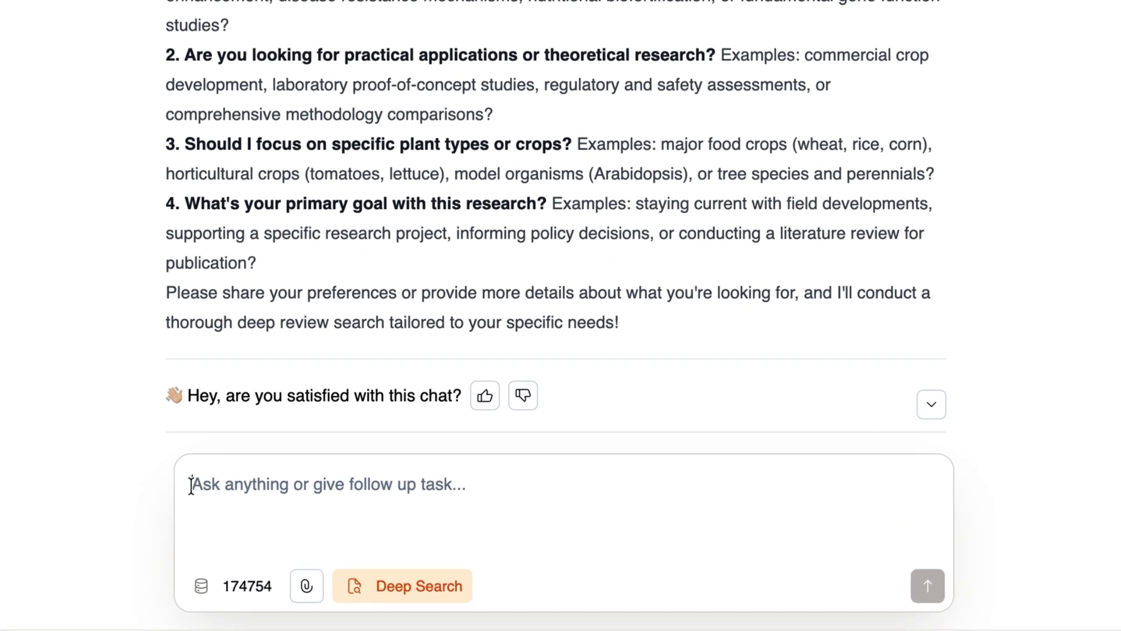
{"action": "type", "text": "Can you highlight which of these studies progressed beyond lab scale and into field trials or regulatory stages?"}
{"action": "left_click", "coordinate": [929, 587]}
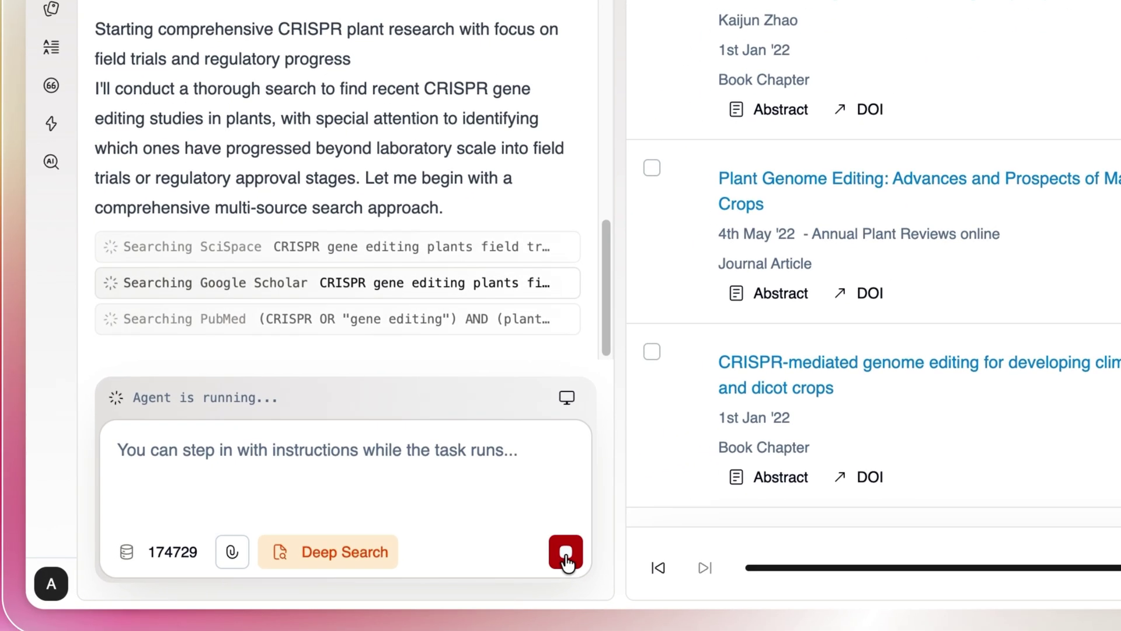
Stop the field-trial search and send the Cas9/Cas12a/base/prime editing trade-off follow-up.
{"action": "left_click", "coordinate": [554, 560]}
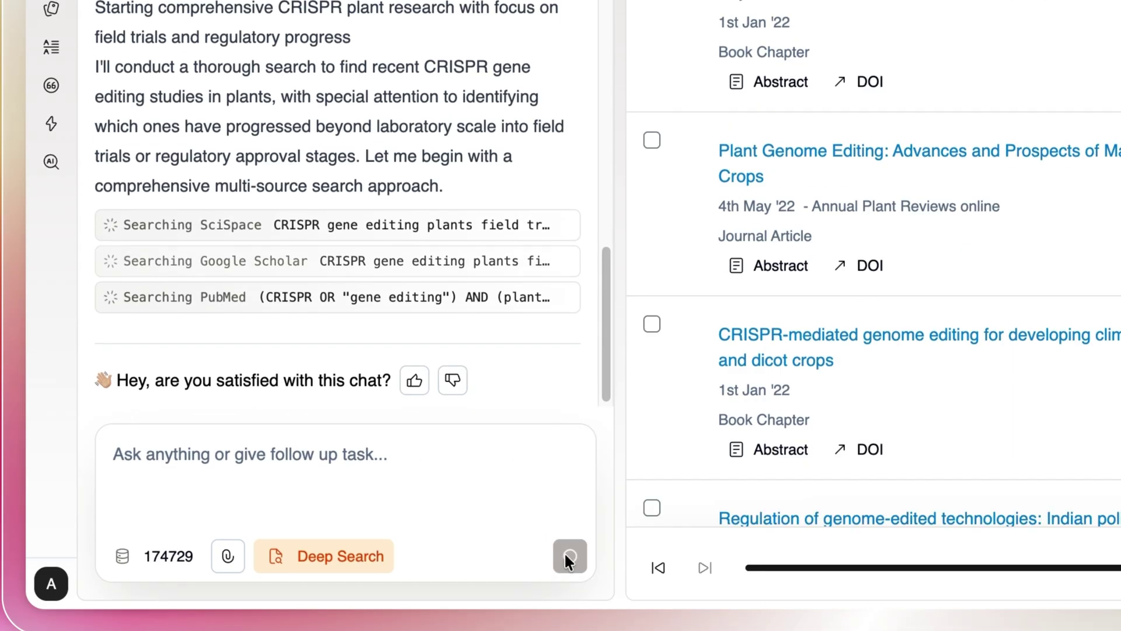
{"action": "type", "text": "Split results by CRISPR modality (Cas9 vs Cas12a vs base vs prime) and summarize trade-offs for plants; when to use each, with examples."}
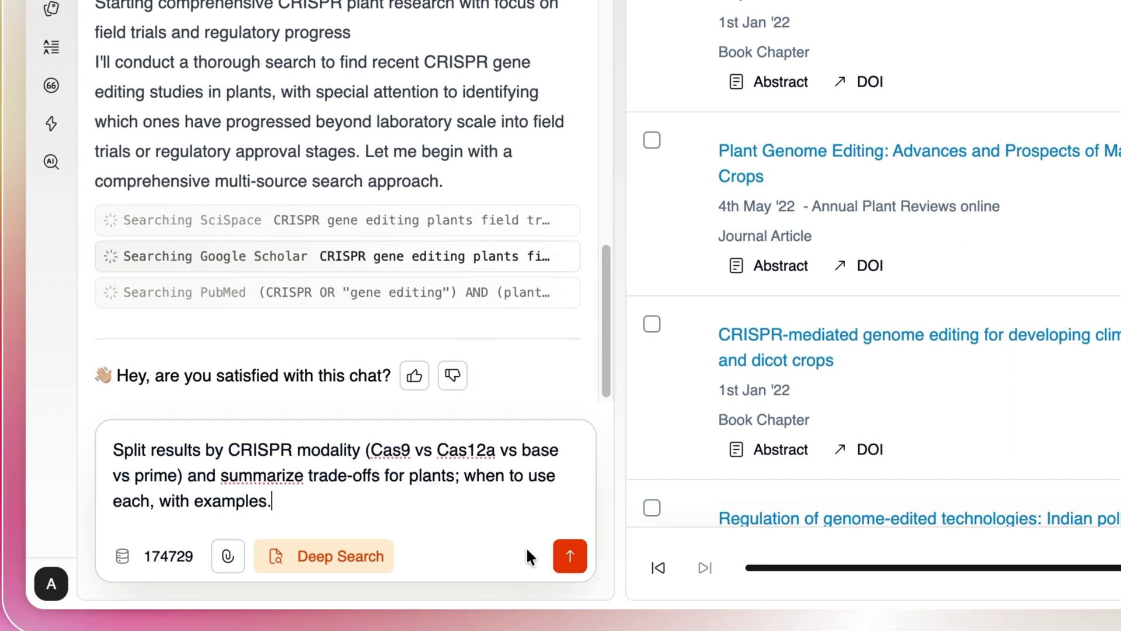
{"action": "left_click", "coordinate": [569, 556]}
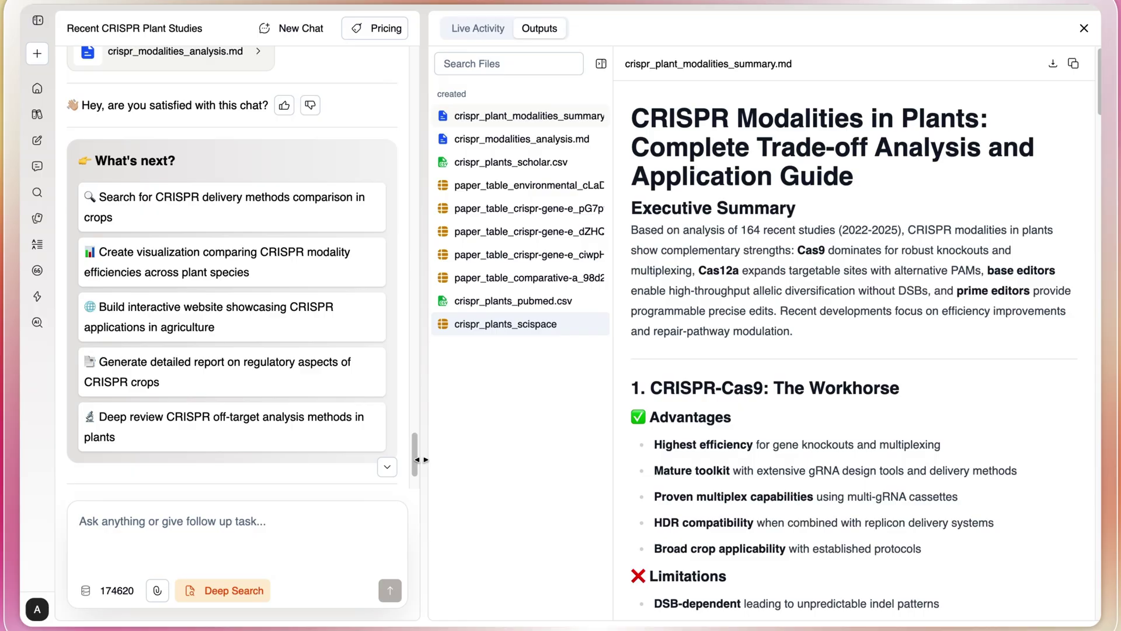
{"action": "left_click_drag", "start_coordinate": [416, 461], "coordinate": [421, 378]}
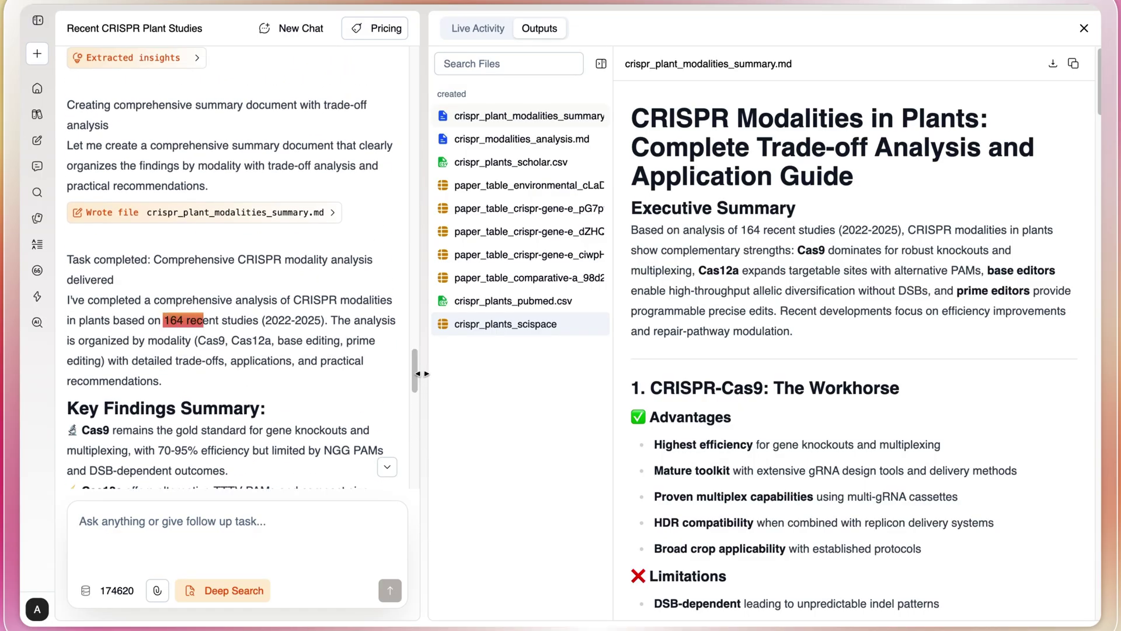
{"action": "left_click", "coordinate": [520, 146]}
{"action": "left_click", "coordinate": [519, 185]}
{"action": "left_click", "coordinate": [480, 30]}
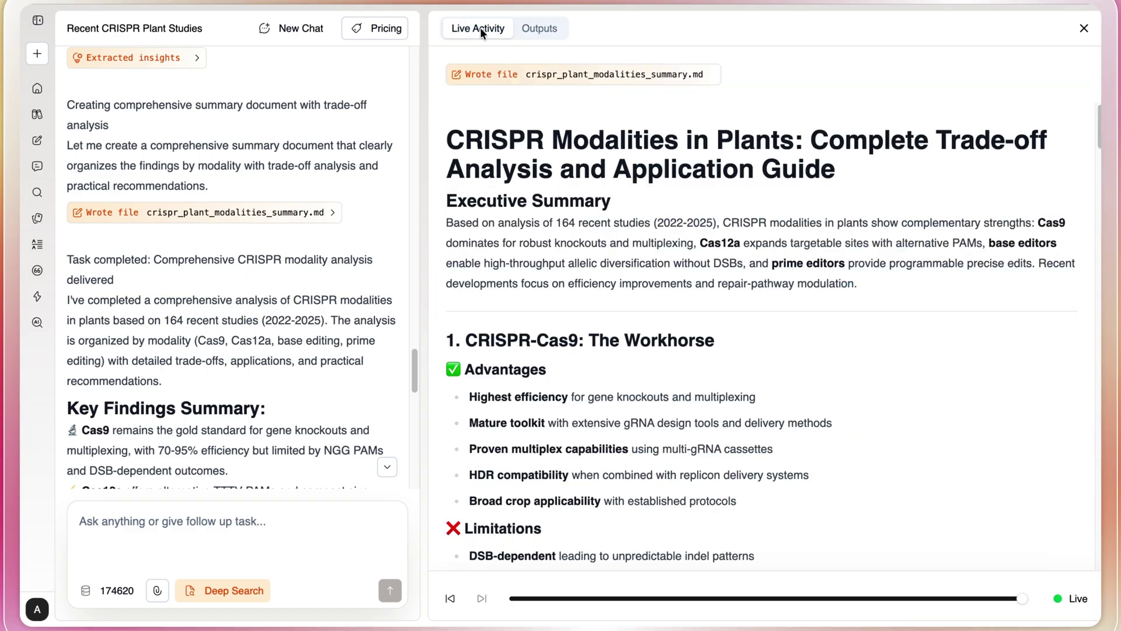
{"action": "left_click_drag", "start_coordinate": [1018, 603], "coordinate": [797, 598]}
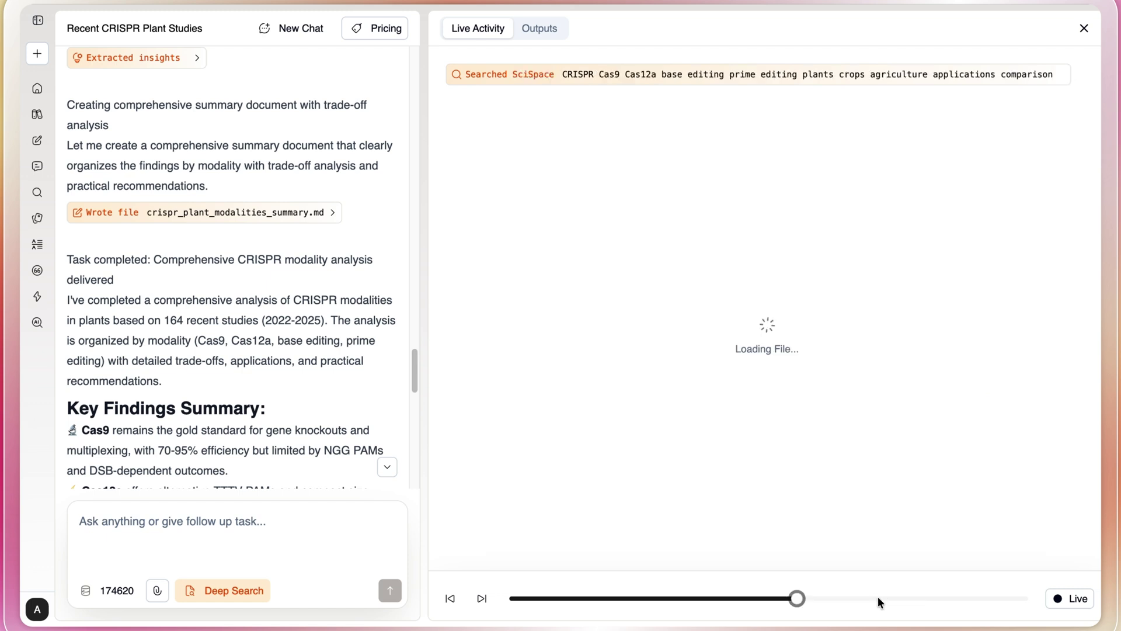
{"action": "left_click", "coordinate": [540, 34]}
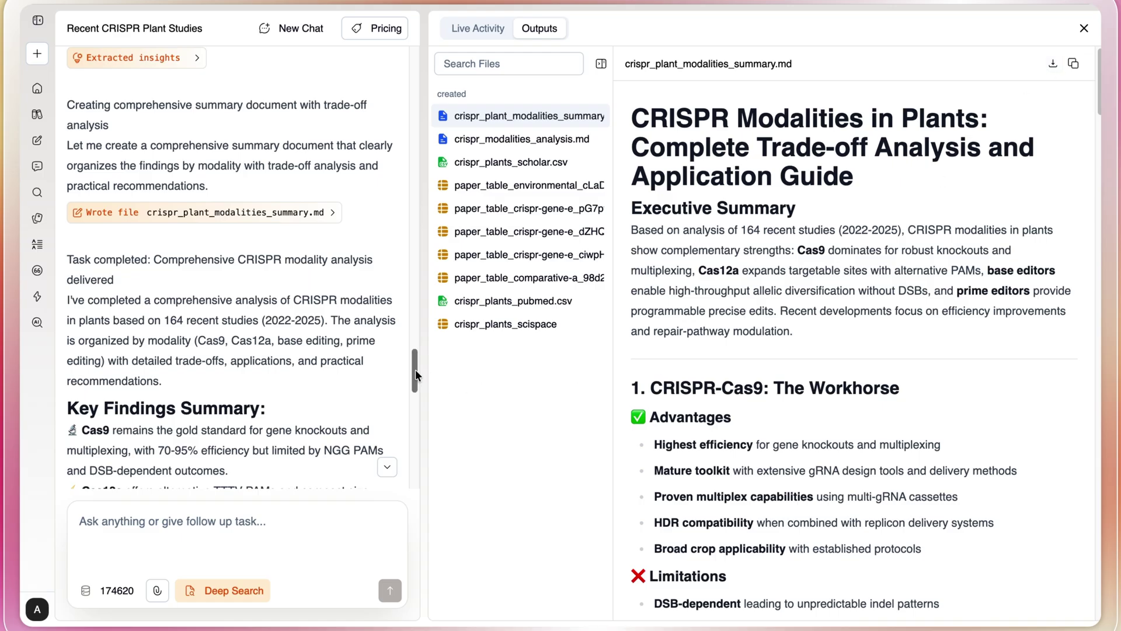
{"action": "left_click_drag", "start_coordinate": [416, 376], "coordinate": [418, 464]}
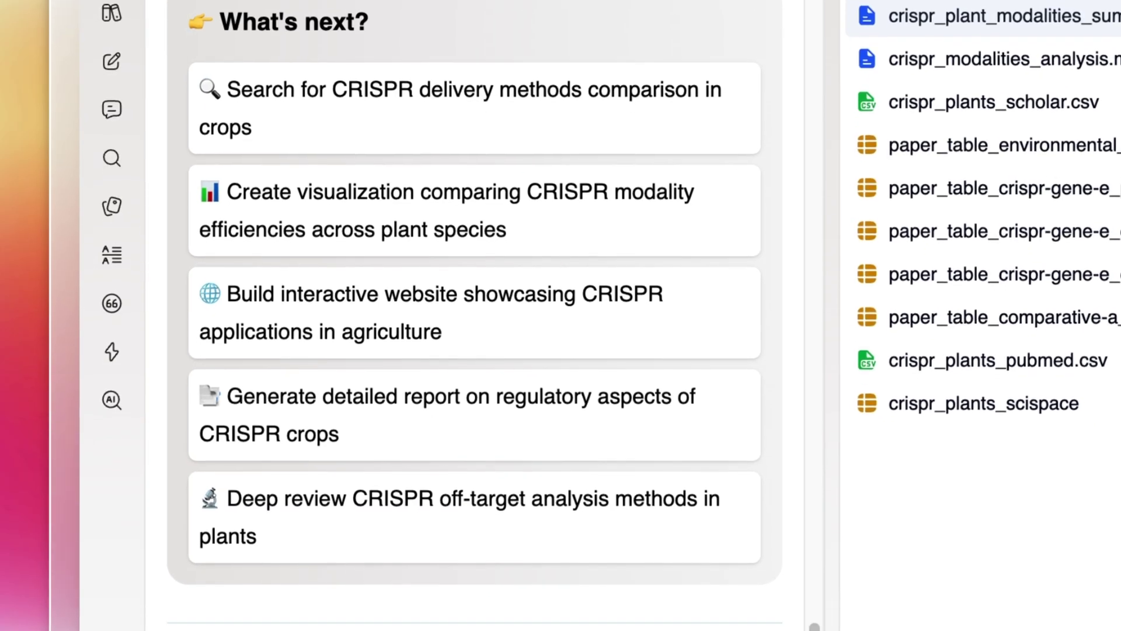
{"action": "scroll", "coordinate": [823, 508], "scroll_direction": "down", "scroll_amount": 3}
{"action": "type", "text": "将上述结果筛选为与水稻和抗病性相关的研究，然后重新总结各CRISPR模态的权衡，并列出被引次数最多的前5篇论文。"}
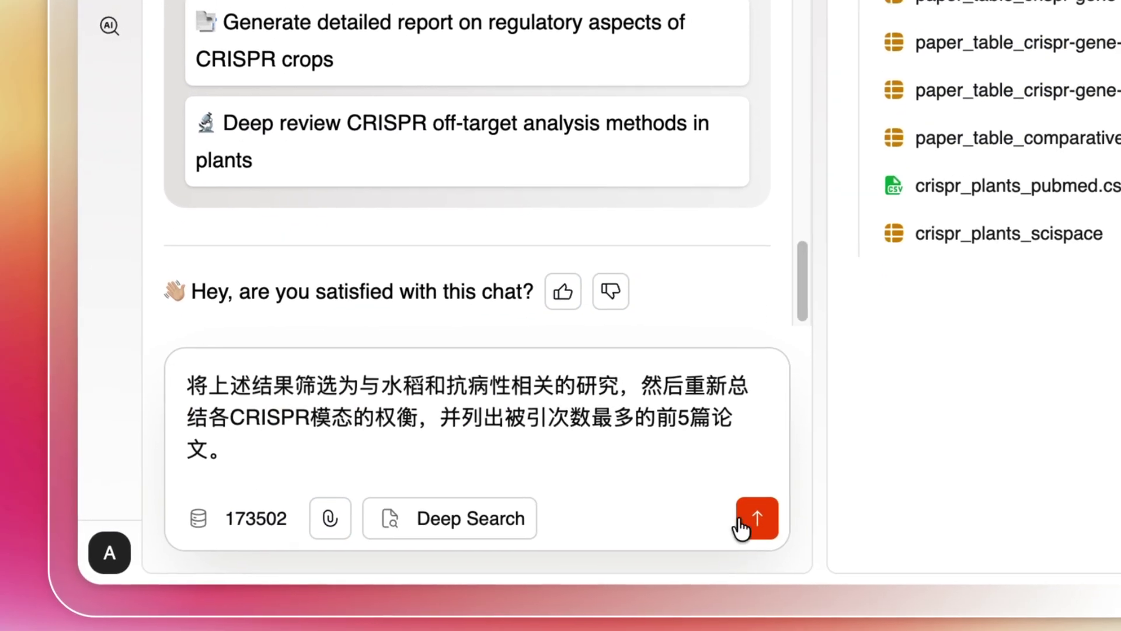
Send the Chinese follow-up narrowing results to rice disease-resistance studies and top-five cited papers.
{"action": "left_click", "coordinate": [768, 540]}
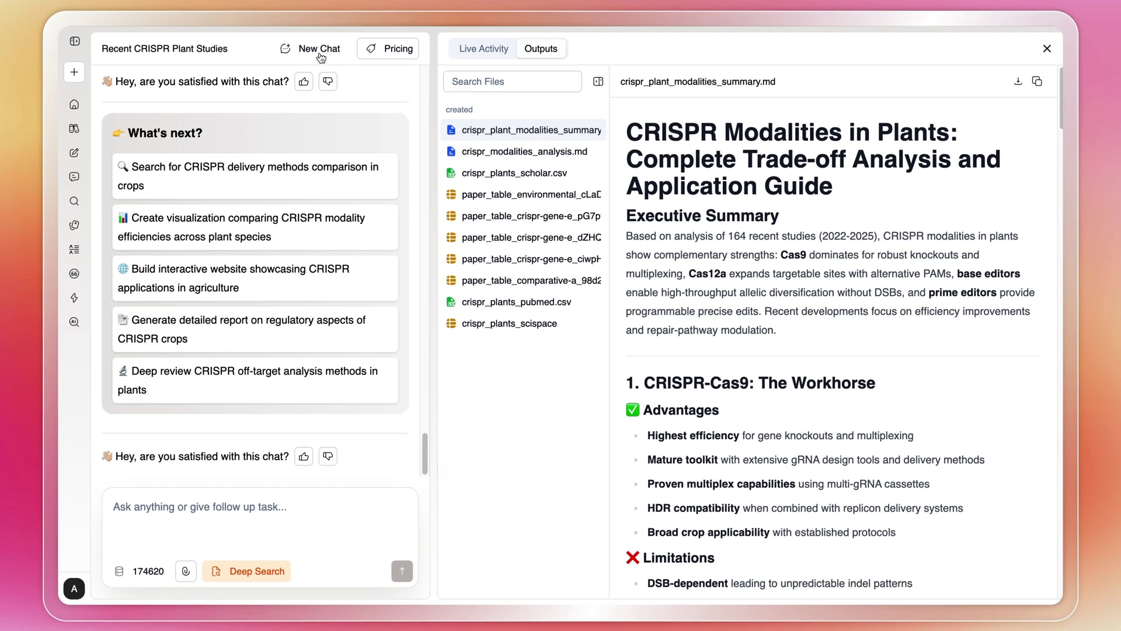
Start a new chat and answer the nanoplastics clarification with a public health risk assessment focus.
{"action": "left_click", "coordinate": [321, 47]}
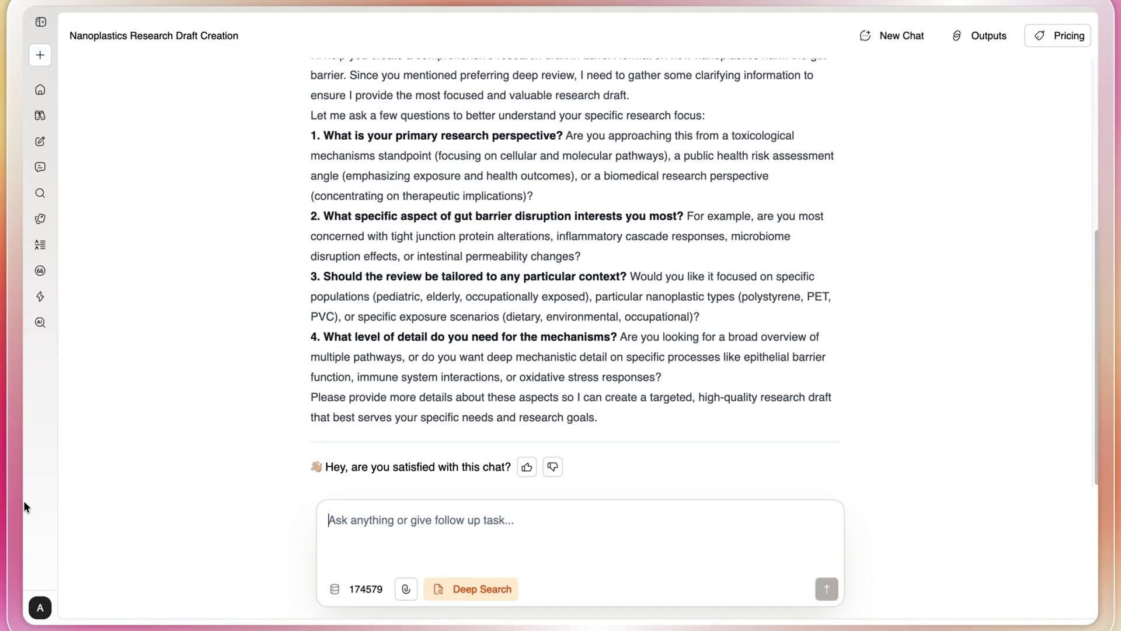
{"action": "left_click", "coordinate": [824, 592]}
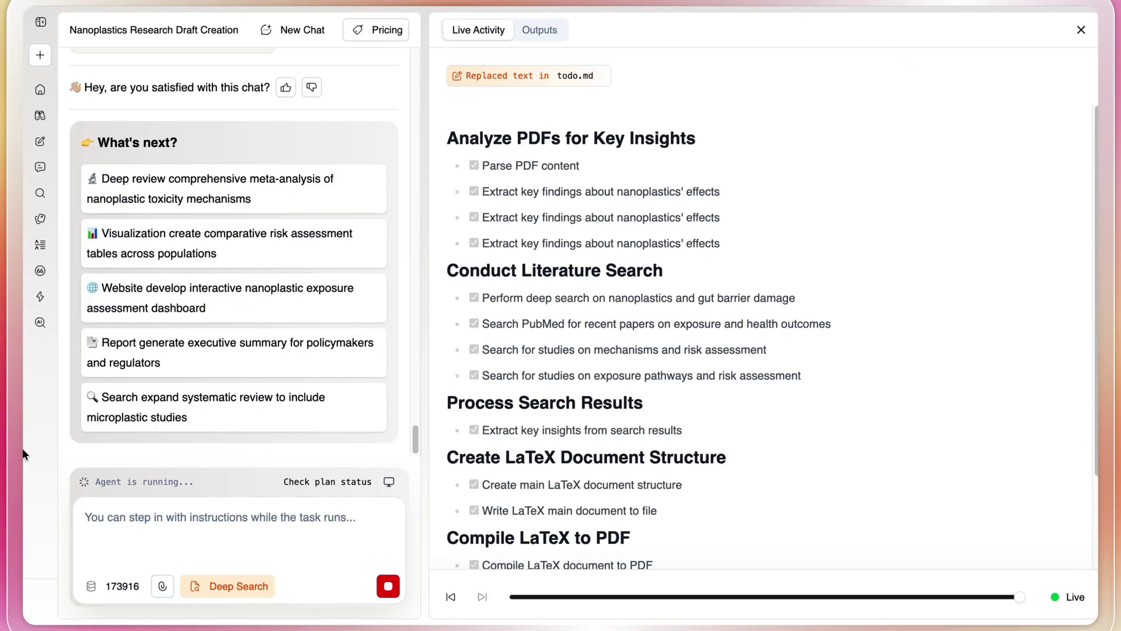
{"action": "left_click_drag", "start_coordinate": [415, 466], "coordinate": [414, 386]}
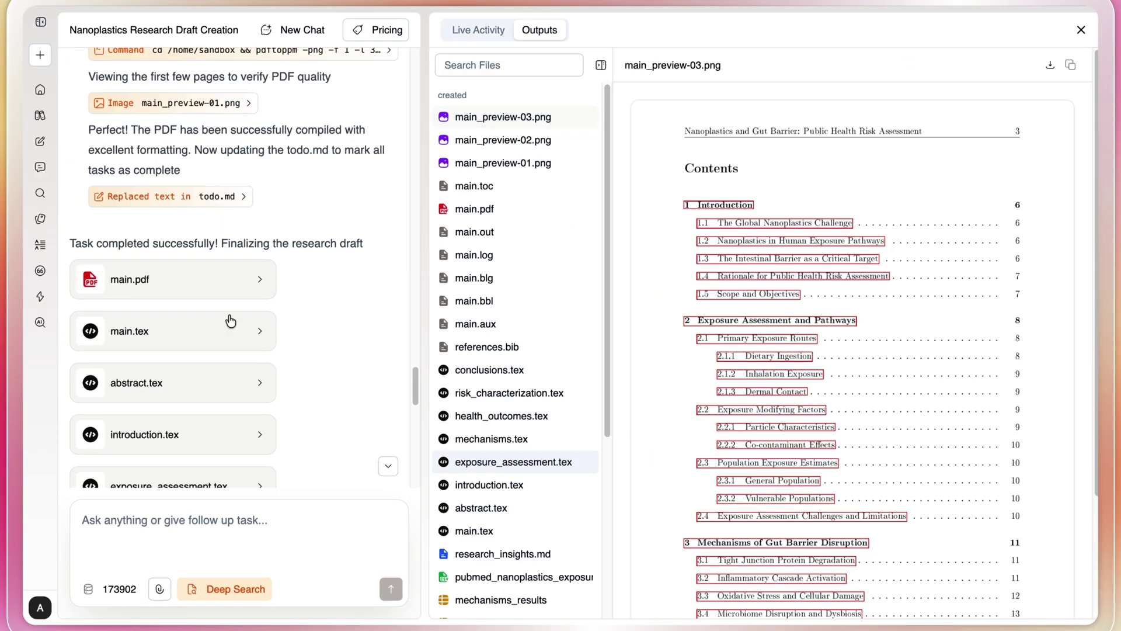
View the compiled 33-page main.pdf nanoplastics manuscript from the output cards.
{"action": "left_click", "coordinate": [131, 278]}
{"action": "scroll", "coordinate": [945, 284], "scroll_direction": "down", "scroll_amount": 10}
{"action": "scroll", "coordinate": [944, 277], "scroll_direction": "down", "scroll_amount": 10}
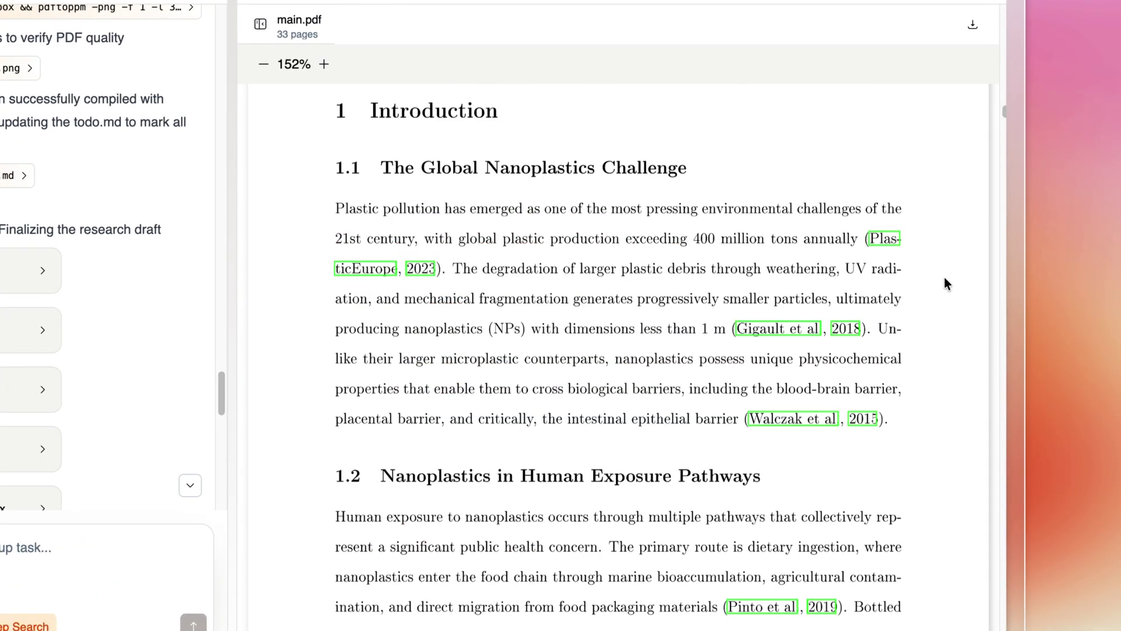
{"action": "scroll", "coordinate": [944, 277], "scroll_direction": "down", "scroll_amount": 10}
{"action": "scroll", "coordinate": [945, 276], "scroll_direction": "down", "scroll_amount": 20}
{"action": "scroll", "coordinate": [941, 272], "scroll_direction": "down", "scroll_amount": 10}
{"action": "scroll", "coordinate": [941, 273], "scroll_direction": "down", "scroll_amount": 2}
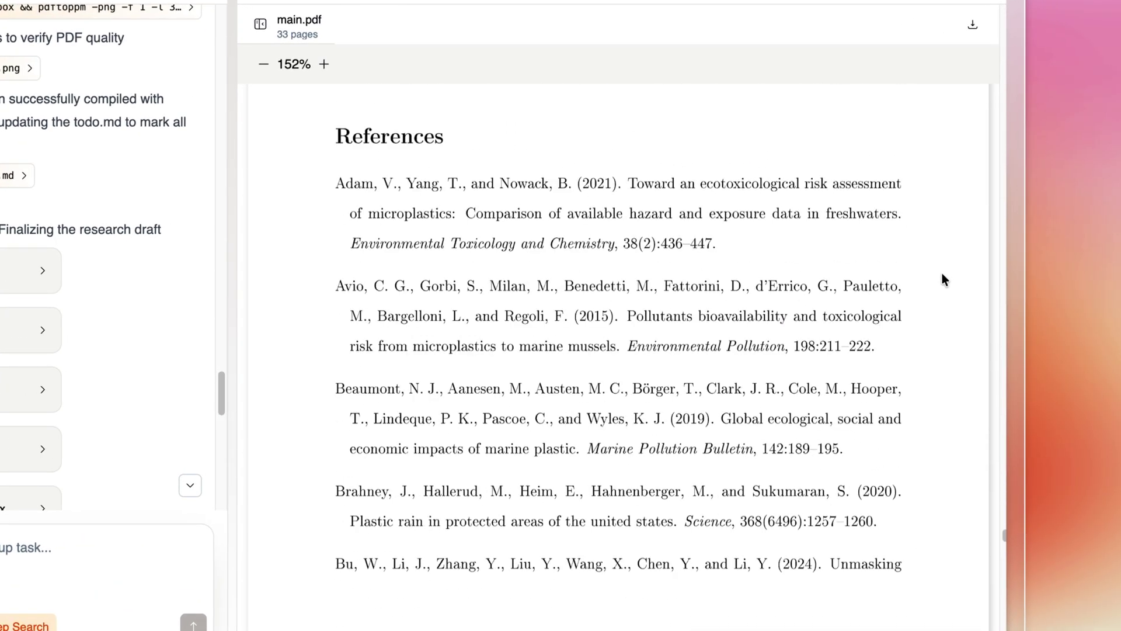
{"action": "scroll", "coordinate": [942, 273], "scroll_direction": "down", "scroll_amount": 1}
{"action": "scroll", "coordinate": [942, 272], "scroll_direction": "down", "scroll_amount": 10}
{"action": "scroll", "coordinate": [941, 273], "scroll_direction": "down", "scroll_amount": 20}
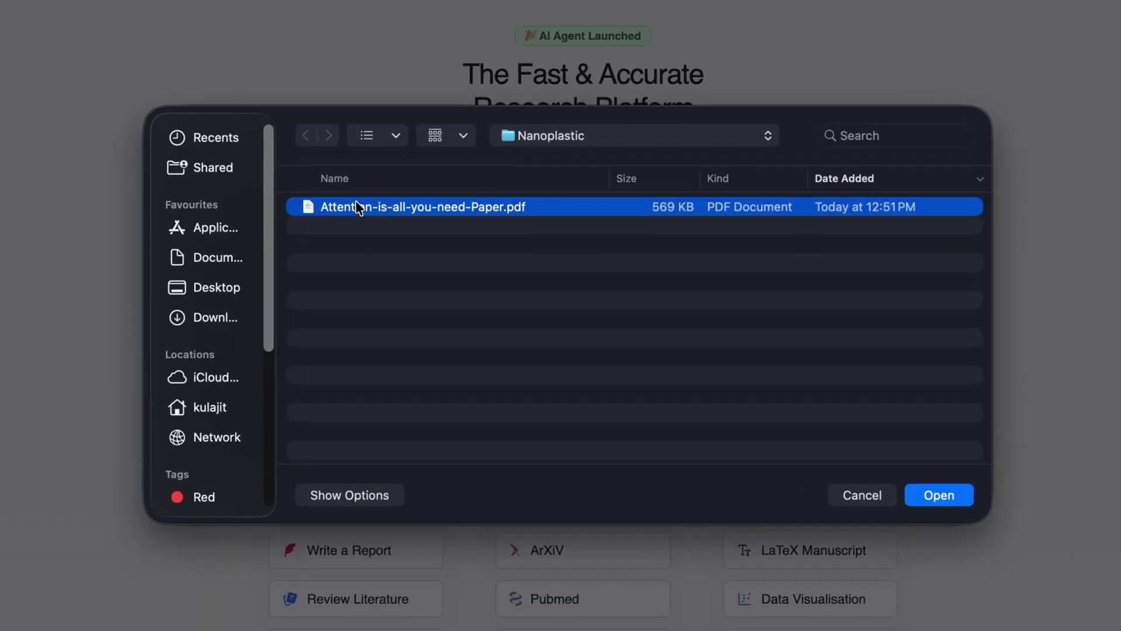
Attach the Attention-is-all-you-need PDF and show the generated transformer_conference_poster.pptx.
{"action": "left_click", "coordinate": [939, 496]}
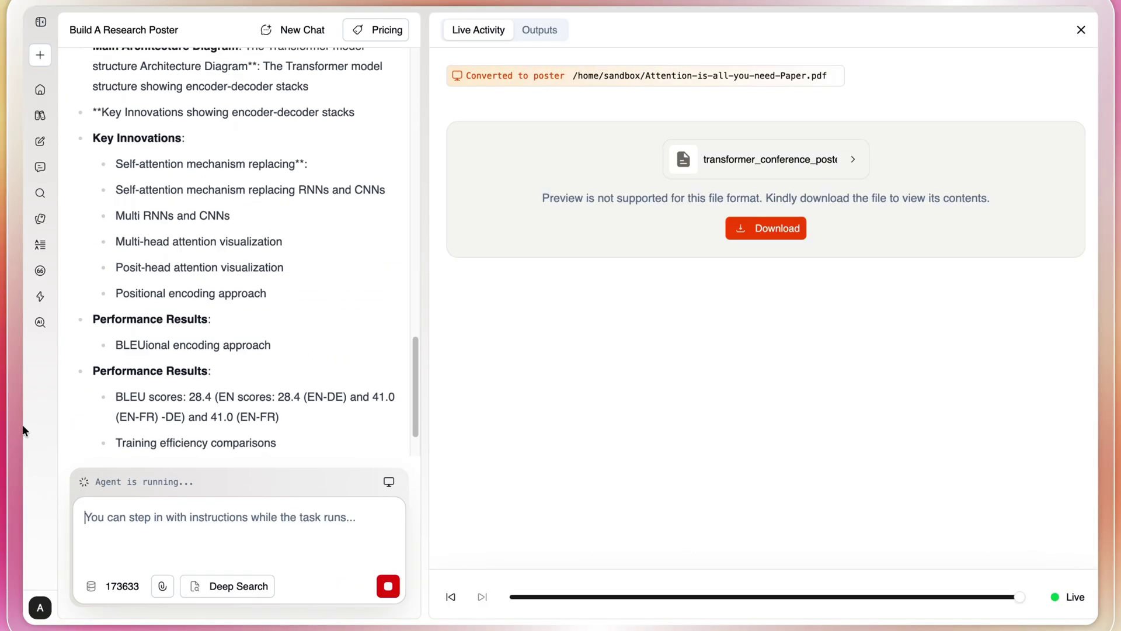
{"action": "left_click_drag", "start_coordinate": [415, 427], "coordinate": [421, 368]}
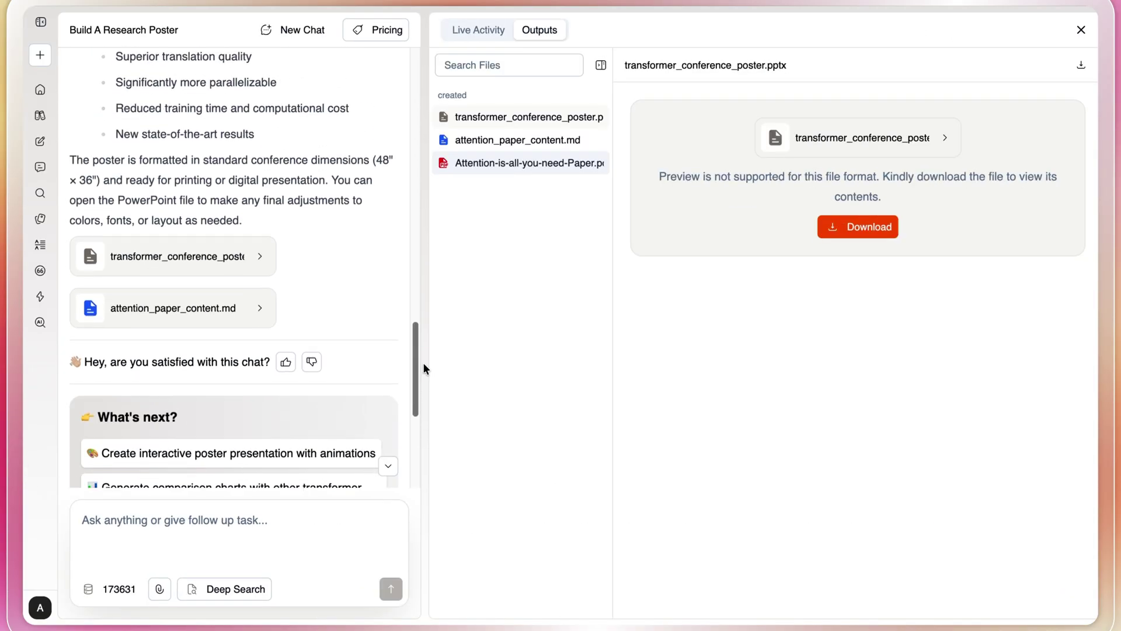
{"action": "left_click", "coordinate": [247, 282]}
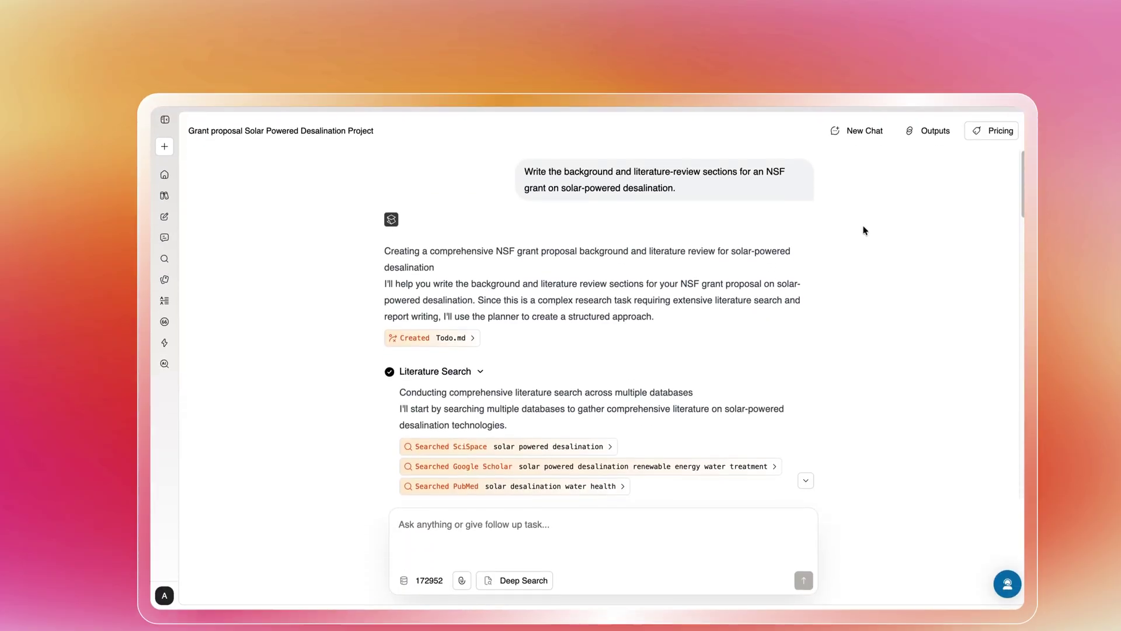
{"action": "scroll", "coordinate": [863, 223], "scroll_direction": "down", "scroll_amount": 15}
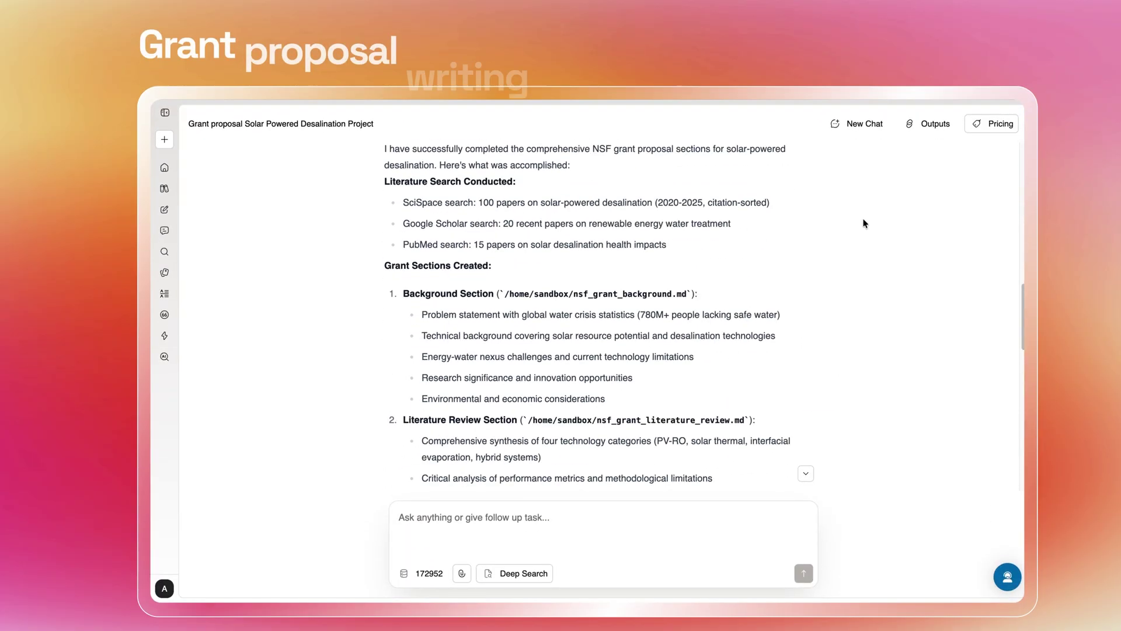
Review nsf_grant_background.md, then the solid-state battery patent chart and CSV data table.
{"action": "left_click", "coordinate": [536, 204]}
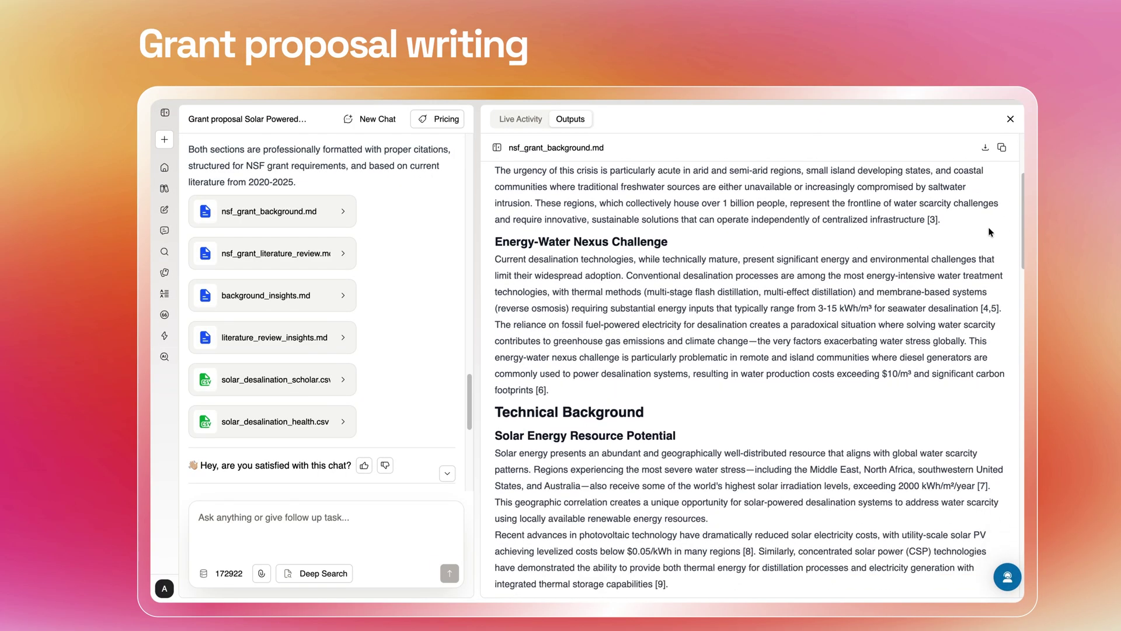
{"action": "scroll", "coordinate": [758, 350], "scroll_direction": "down", "scroll_amount": 15}
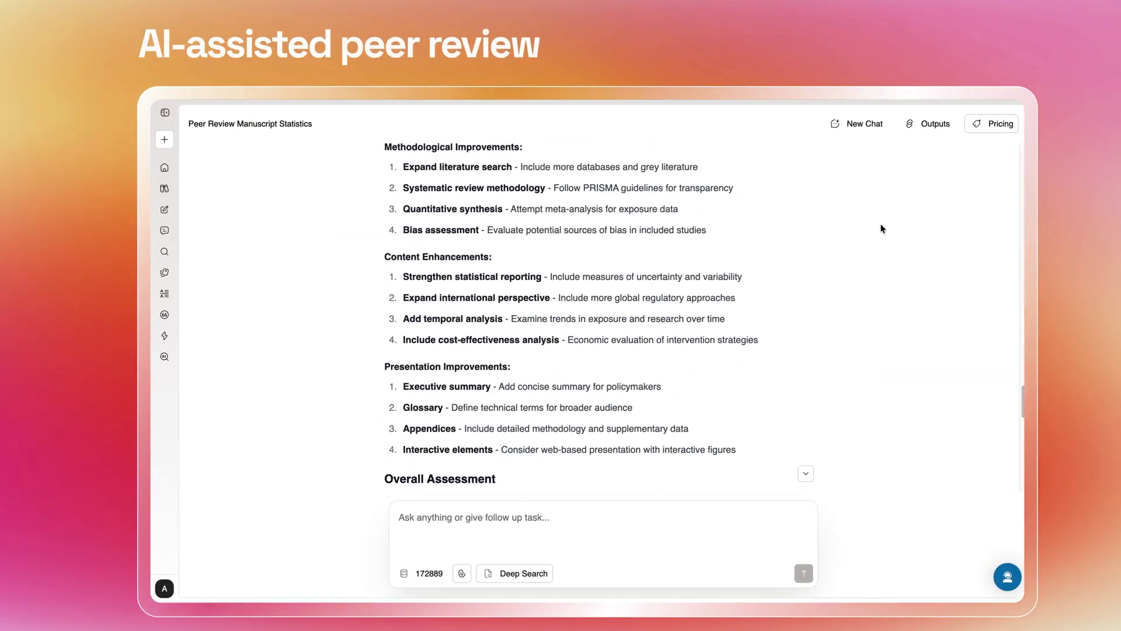
{"action": "scroll", "coordinate": [987, 386], "scroll_direction": "down", "scroll_amount": 10}
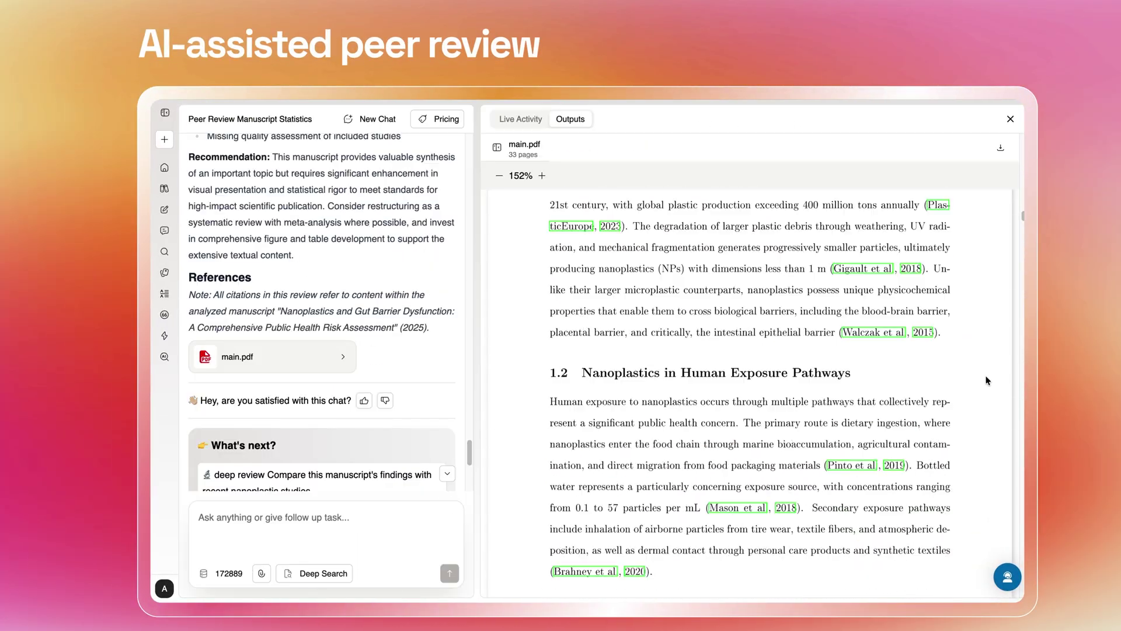
{"action": "scroll", "coordinate": [987, 385], "scroll_direction": "down", "scroll_amount": 15}
{"action": "scroll", "coordinate": [987, 385], "scroll_direction": "down", "scroll_amount": 5}
{"action": "scroll", "coordinate": [986, 386], "scroll_direction": "down", "scroll_amount": 5}
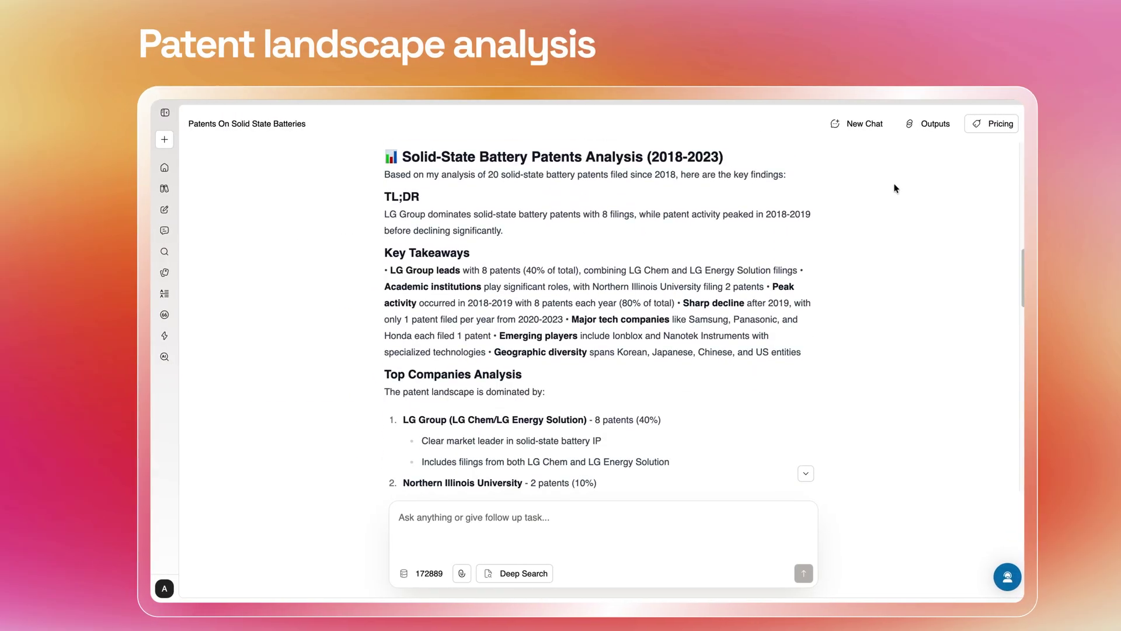
{"action": "left_click", "coordinate": [526, 296]}
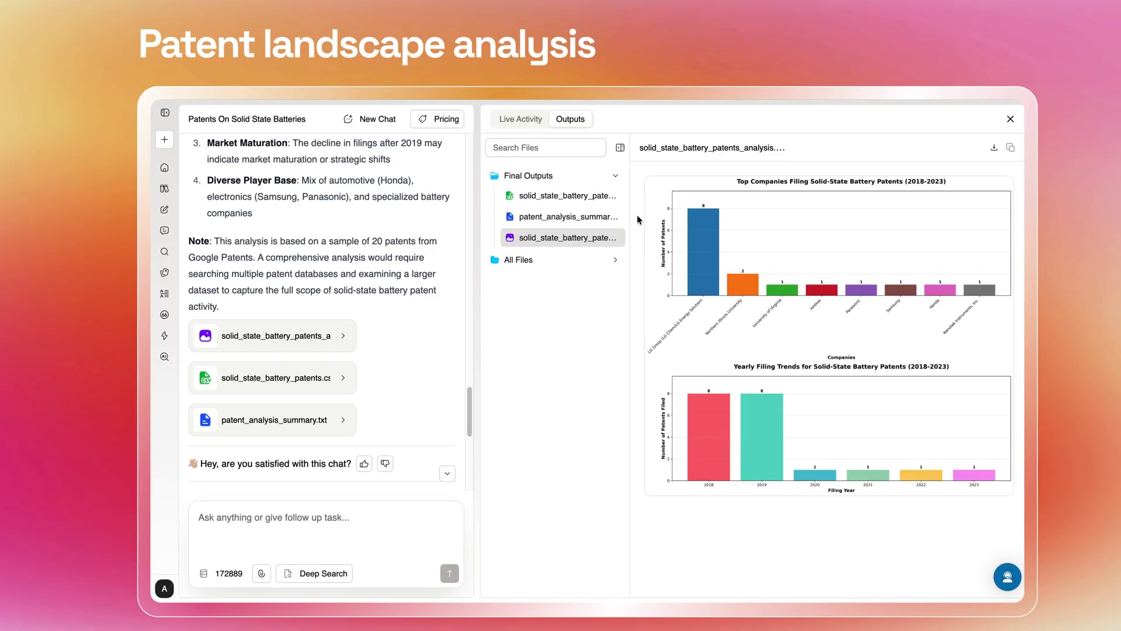
{"action": "left_click", "coordinate": [603, 198]}
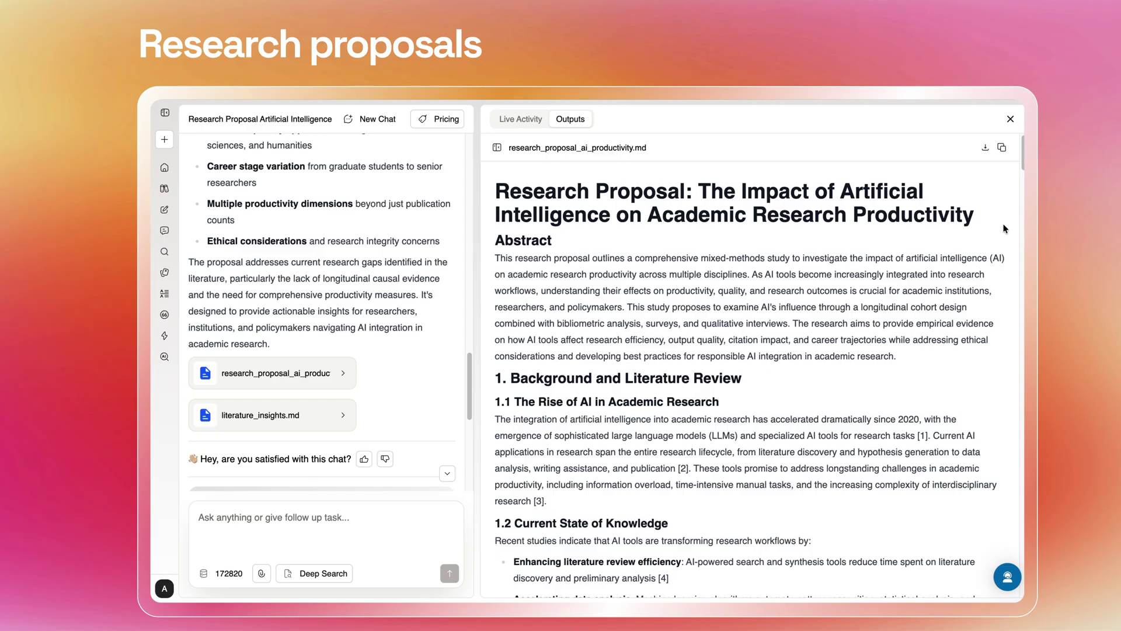
{"action": "scroll", "coordinate": [1003, 228], "scroll_direction": "down", "scroll_amount": 10}
{"action": "scroll", "coordinate": [1003, 228], "scroll_direction": "down", "scroll_amount": 5}
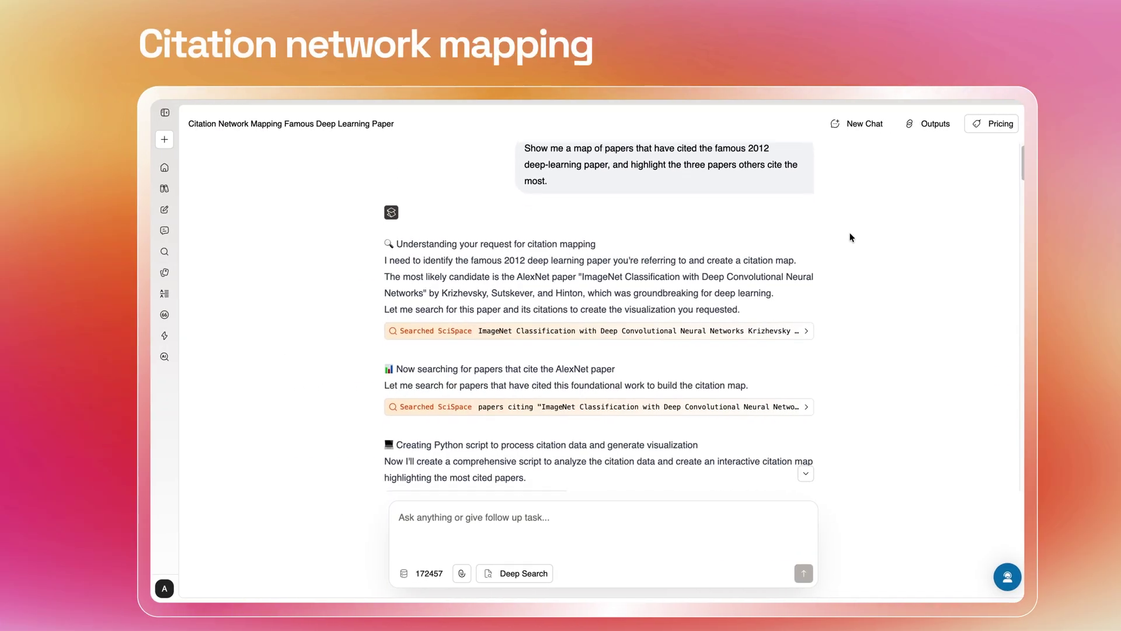
{"action": "scroll", "coordinate": [849, 237], "scroll_direction": "down", "scroll_amount": 2}
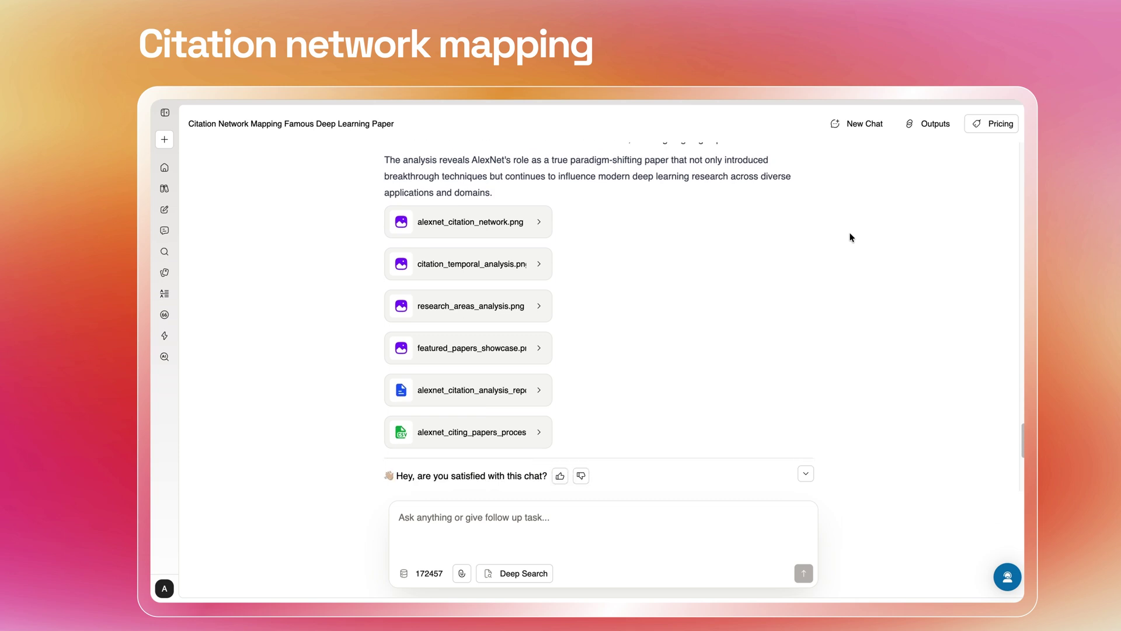
Review AlexNet outputs: citations-per-year charts, research-area charts and the citation analysis report.
{"action": "left_click", "coordinate": [526, 203]}
{"action": "left_click", "coordinate": [607, 221]}
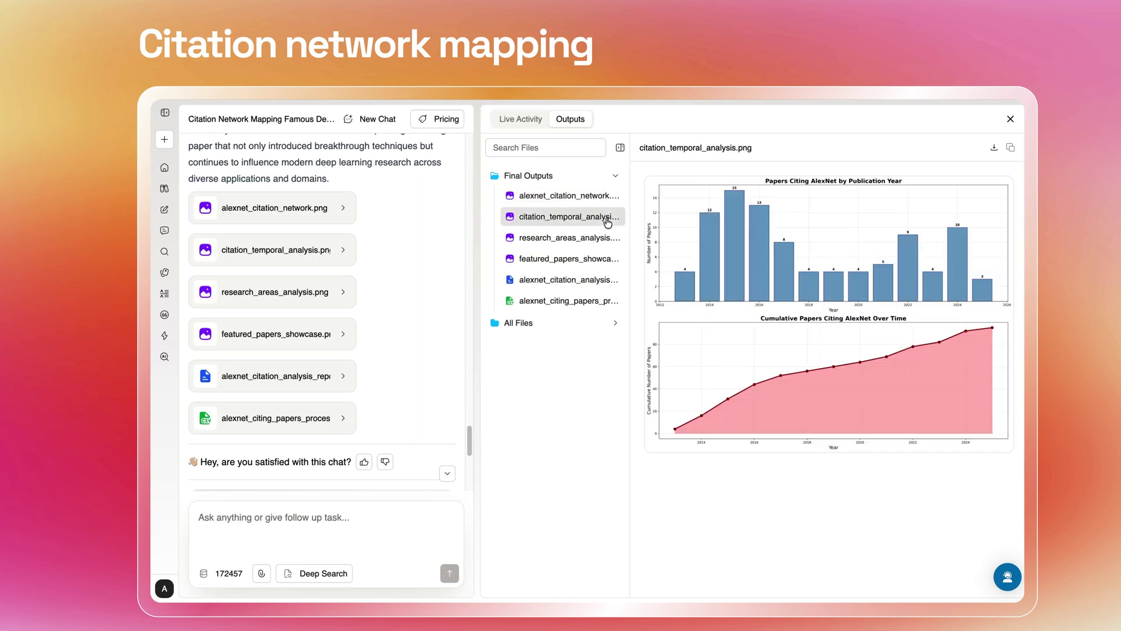
{"action": "left_click", "coordinate": [607, 238]}
{"action": "left_click", "coordinate": [605, 280]}
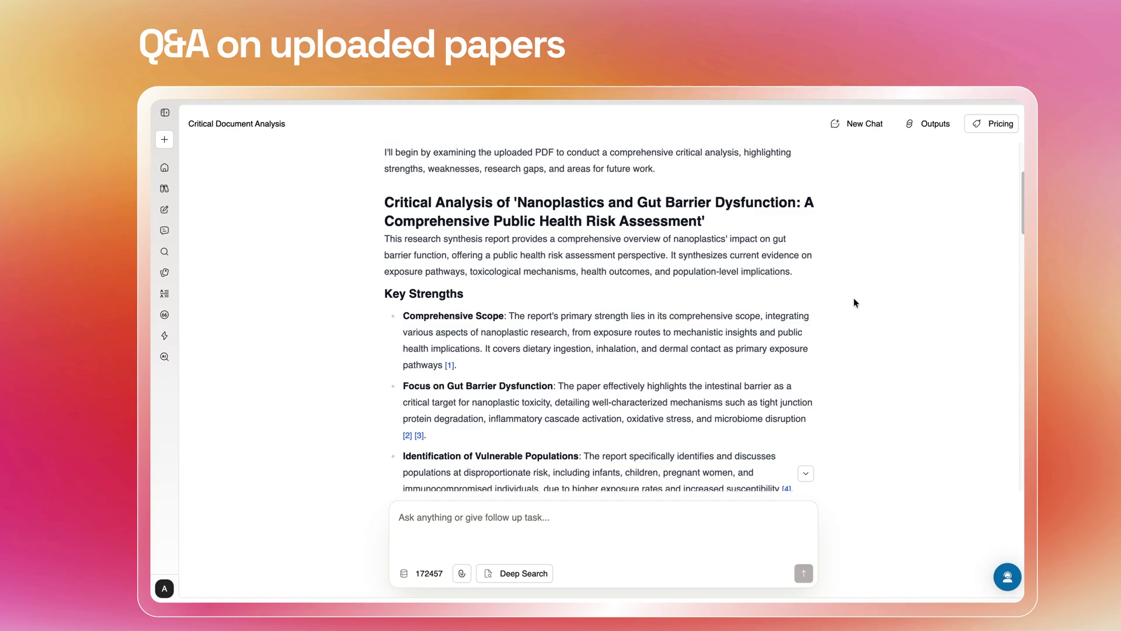
{"action": "scroll", "coordinate": [853, 303], "scroll_direction": "down", "scroll_amount": 1}
{"action": "scroll", "coordinate": [854, 302], "scroll_direction": "down", "scroll_amount": 2}
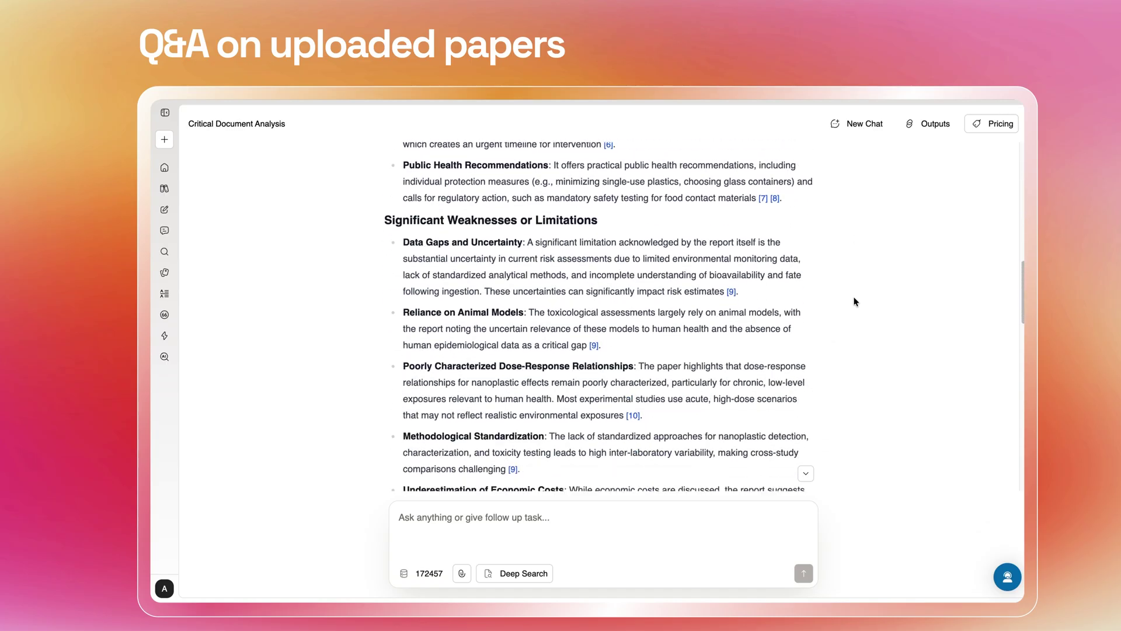
{"action": "scroll", "coordinate": [854, 302], "scroll_direction": "down", "scroll_amount": 1}
{"action": "scroll", "coordinate": [854, 302], "scroll_direction": "down", "scroll_amount": 3}
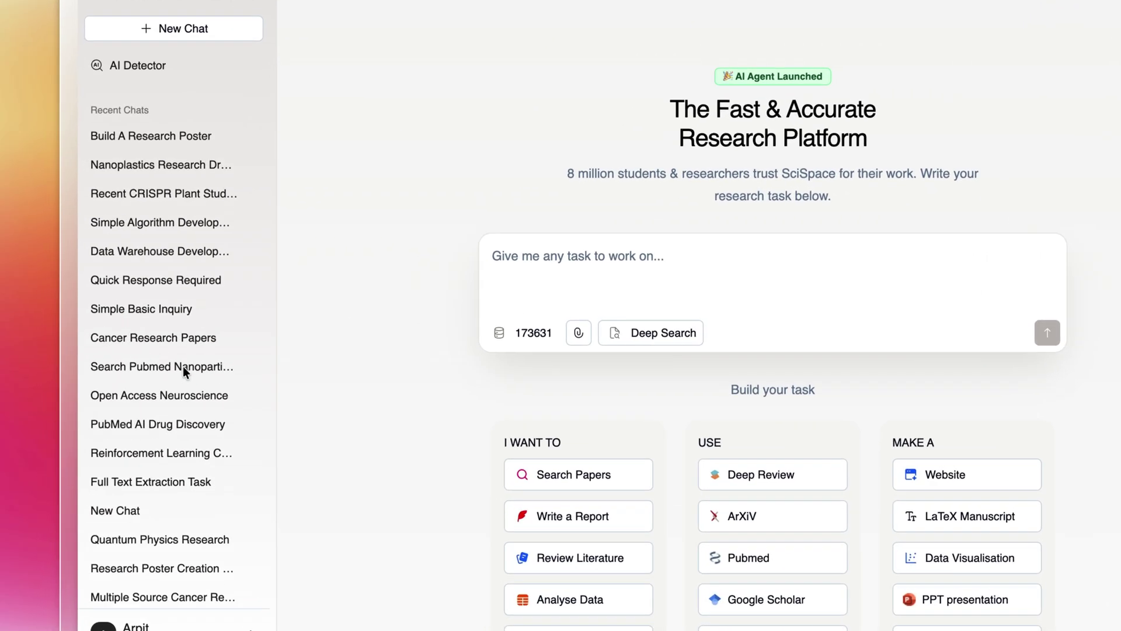
{"action": "scroll", "coordinate": [183, 366], "scroll_direction": "down", "scroll_amount": 10}
Pin an earlier chat from the Recent Chats history into the pinned section.
{"action": "left_click", "coordinate": [311, 351]}
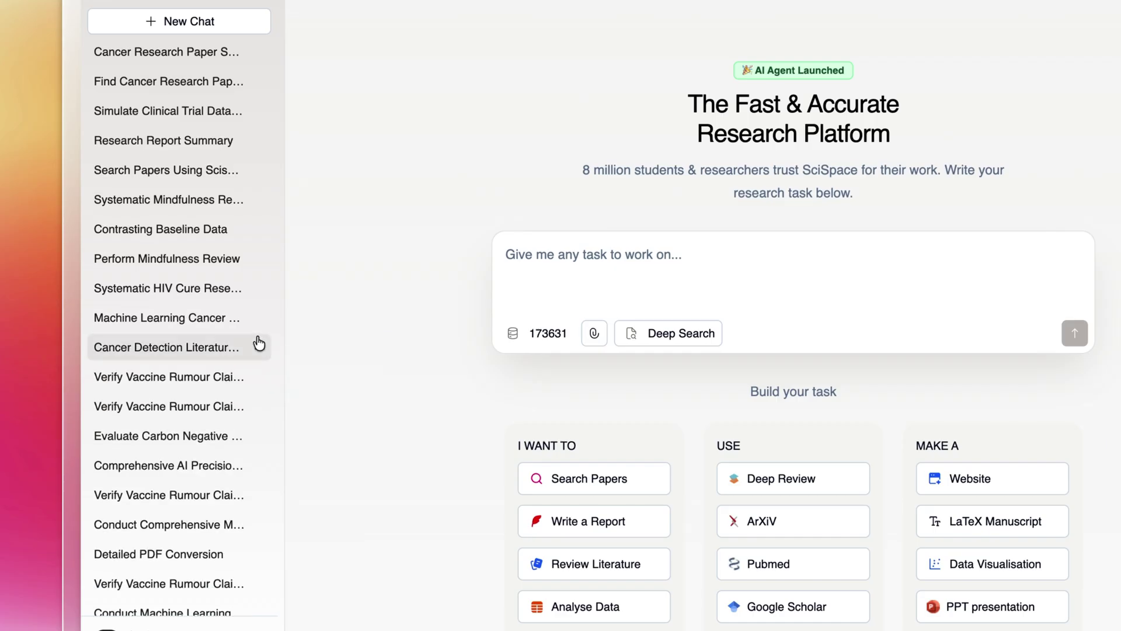